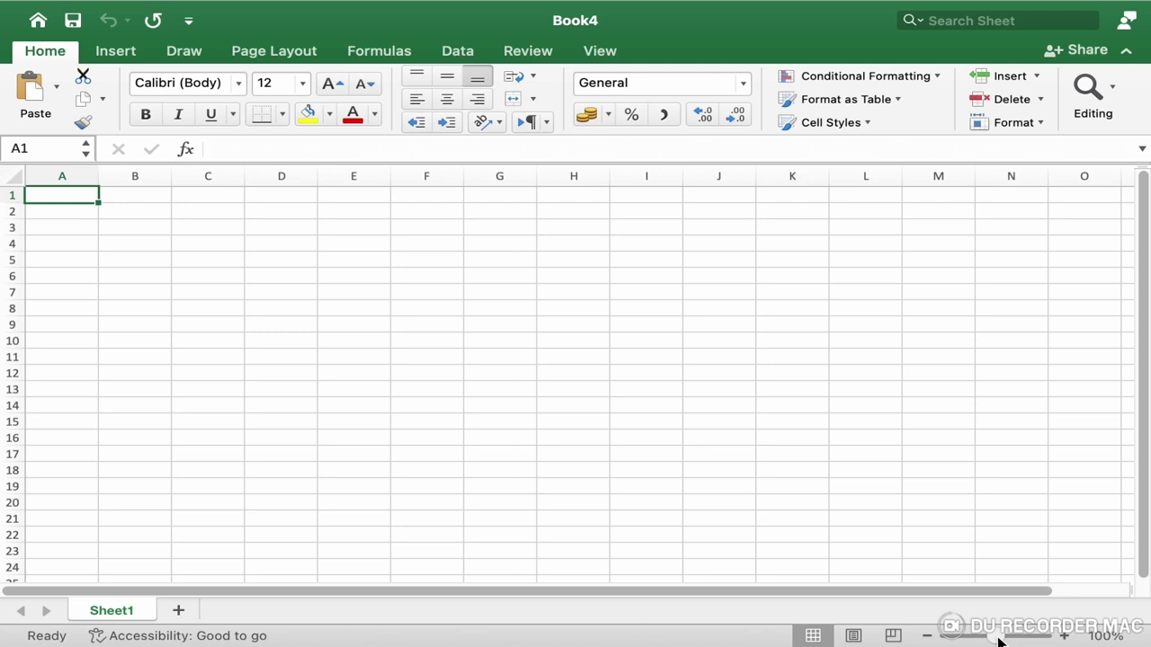
Zoom the sheet to 186%, browse the Insert through View ribbon tabs, and return to Home.
left_click_drag(1000, 640, 1012, 640)
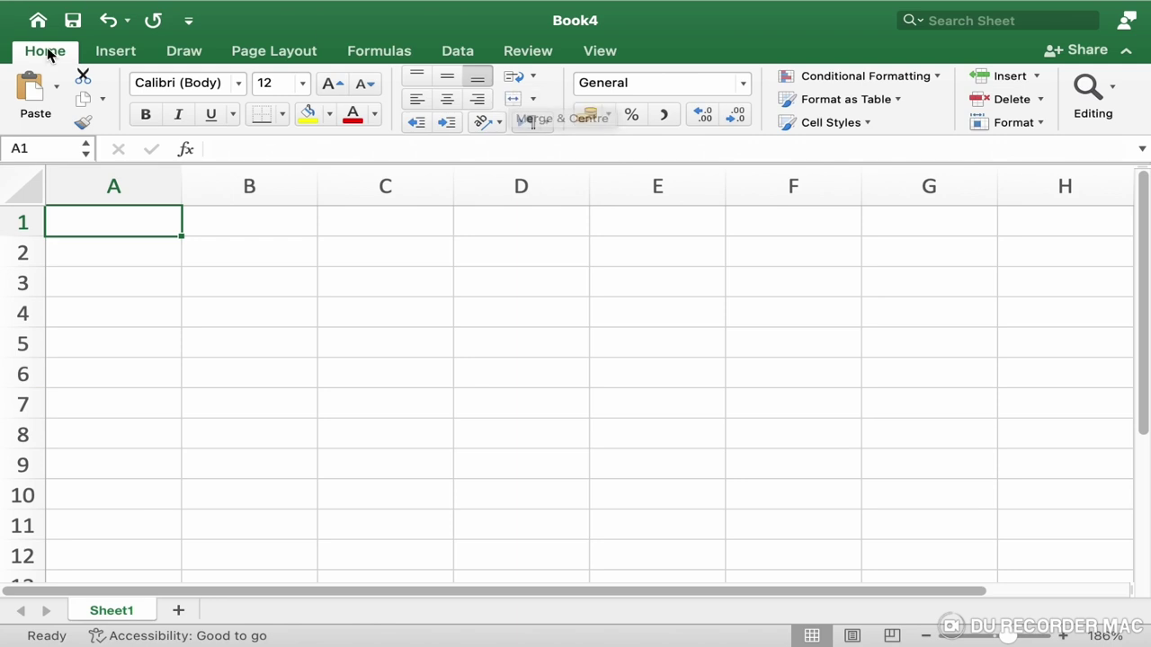
left_click(102, 52)
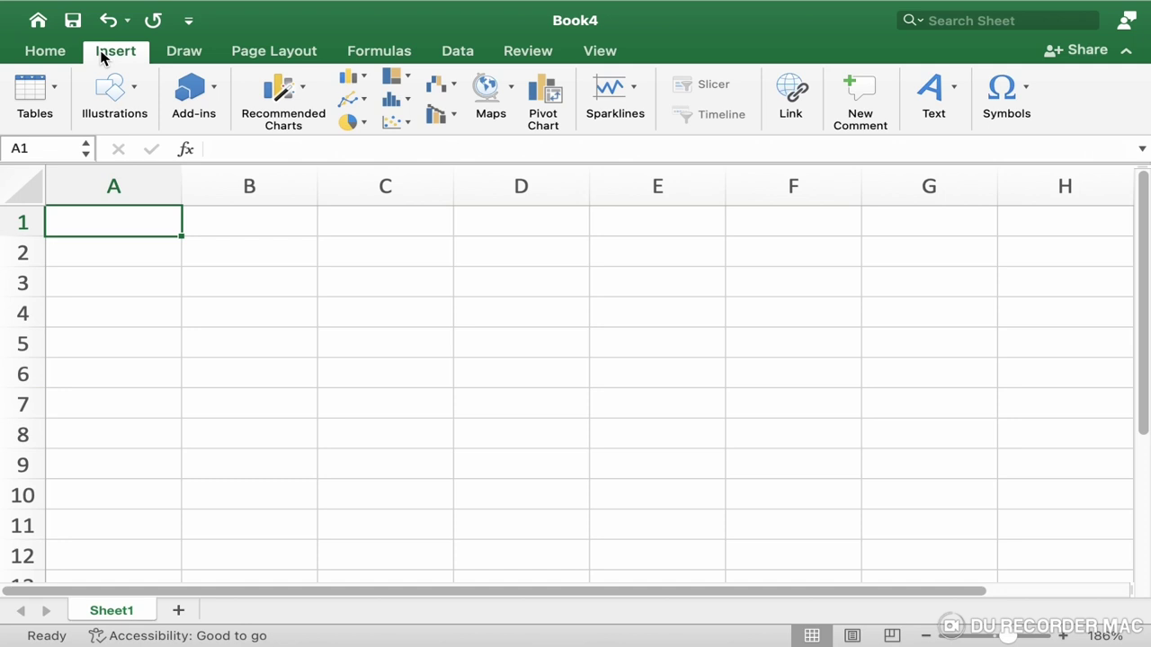
left_click(190, 51)
left_click(283, 57)
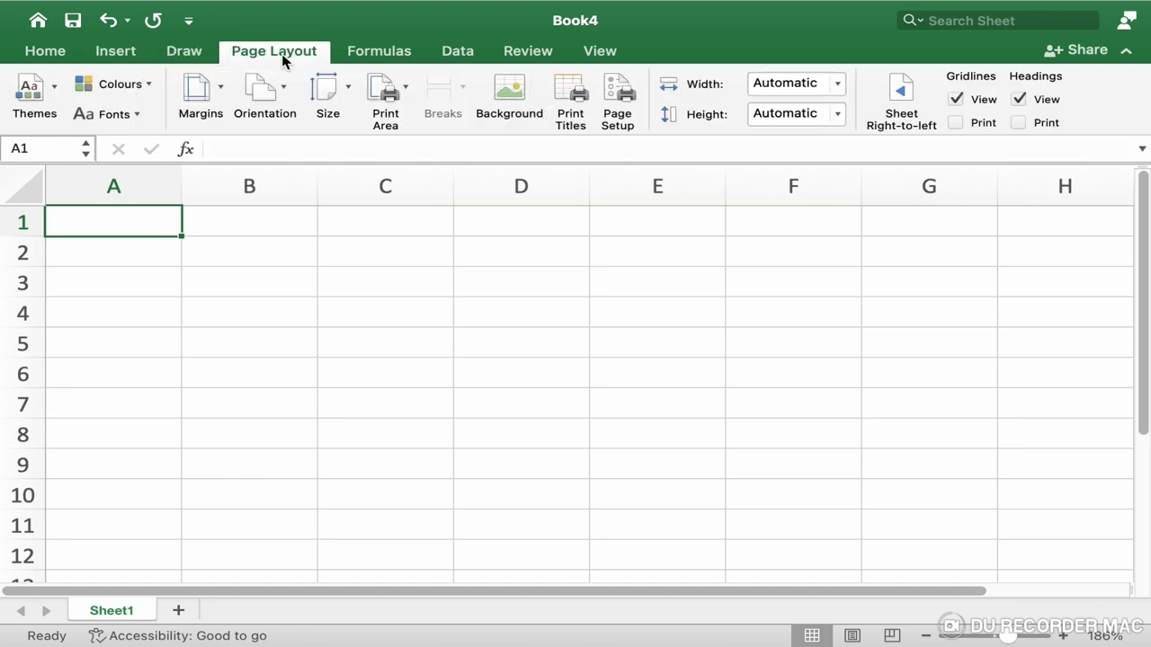
left_click(364, 59)
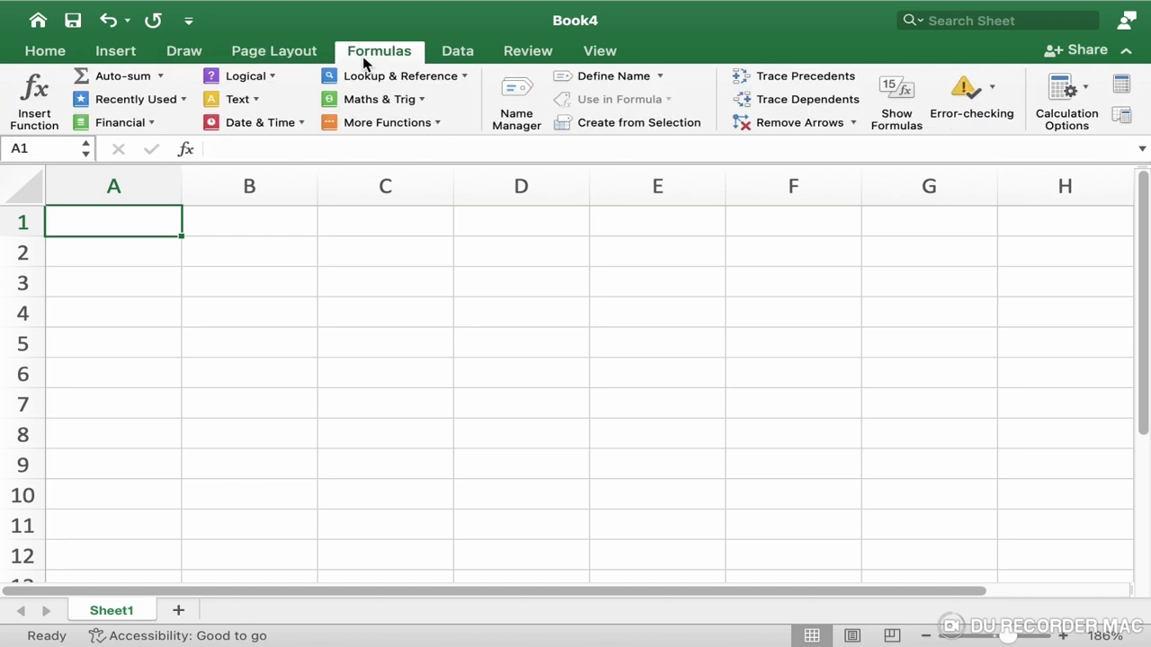
left_click(470, 56)
left_click(529, 56)
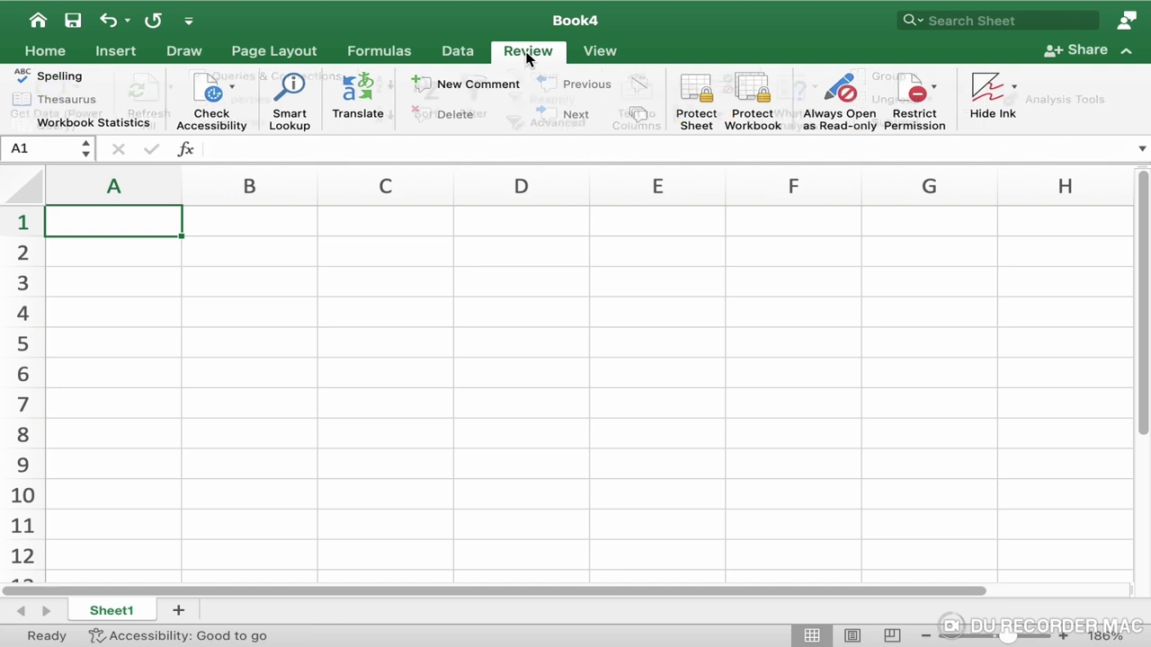
left_click(609, 62)
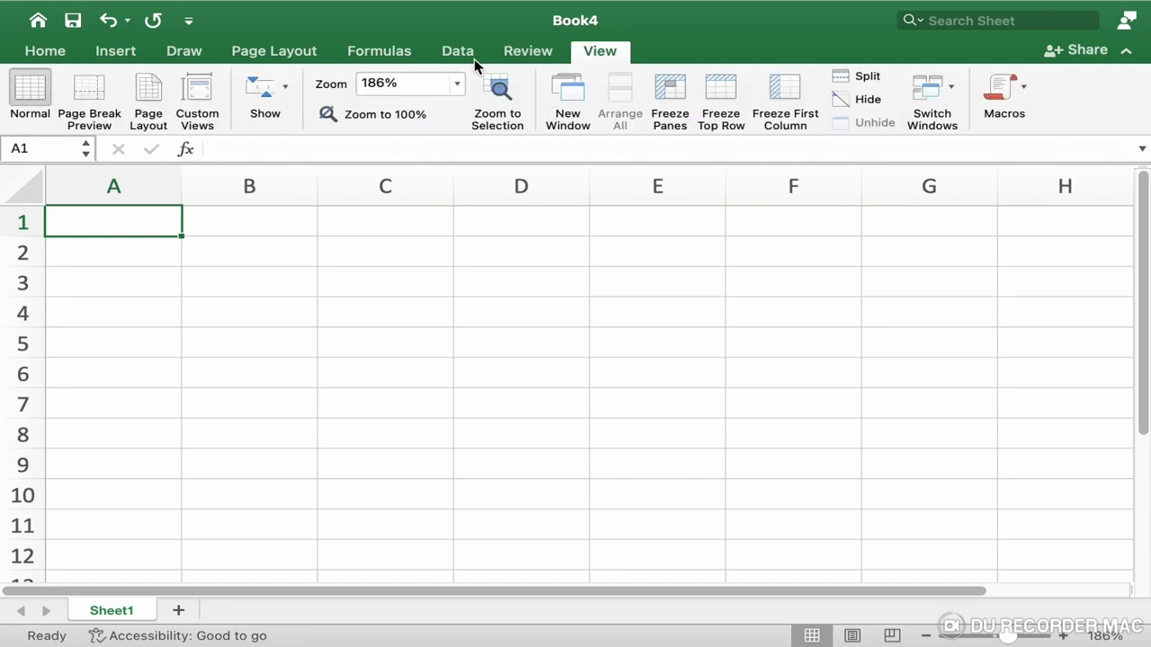
left_click(27, 55)
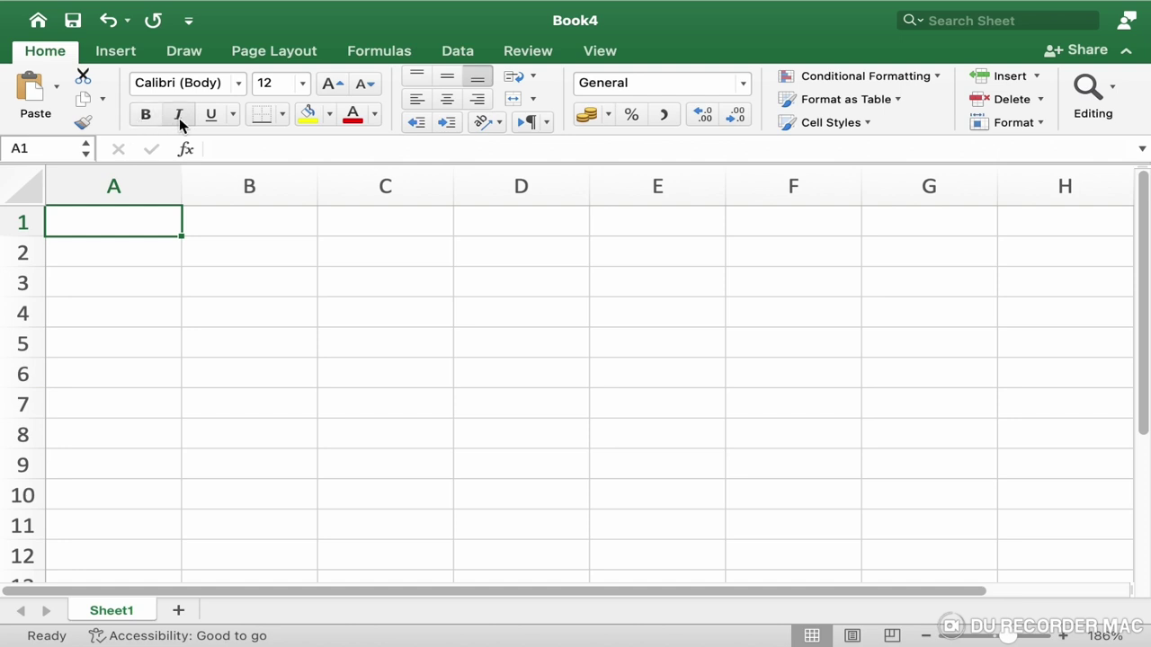
Look at the Borders list without applying a border, then switch to the Insert ribbon.
left_click(282, 115)
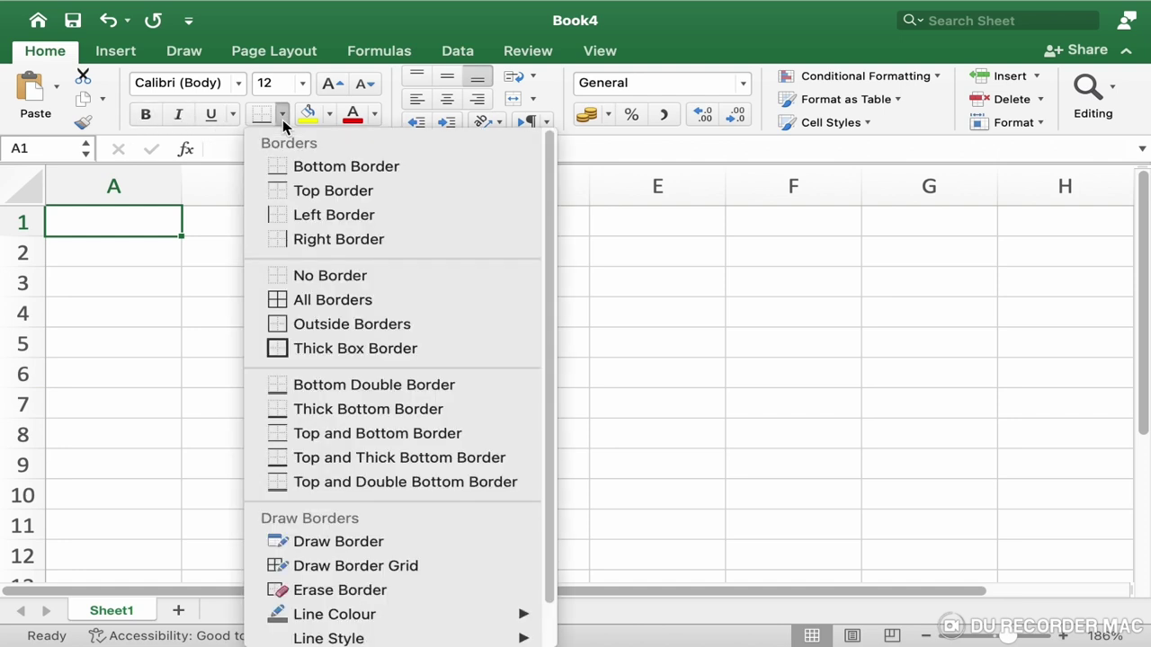
left_click(331, 120)
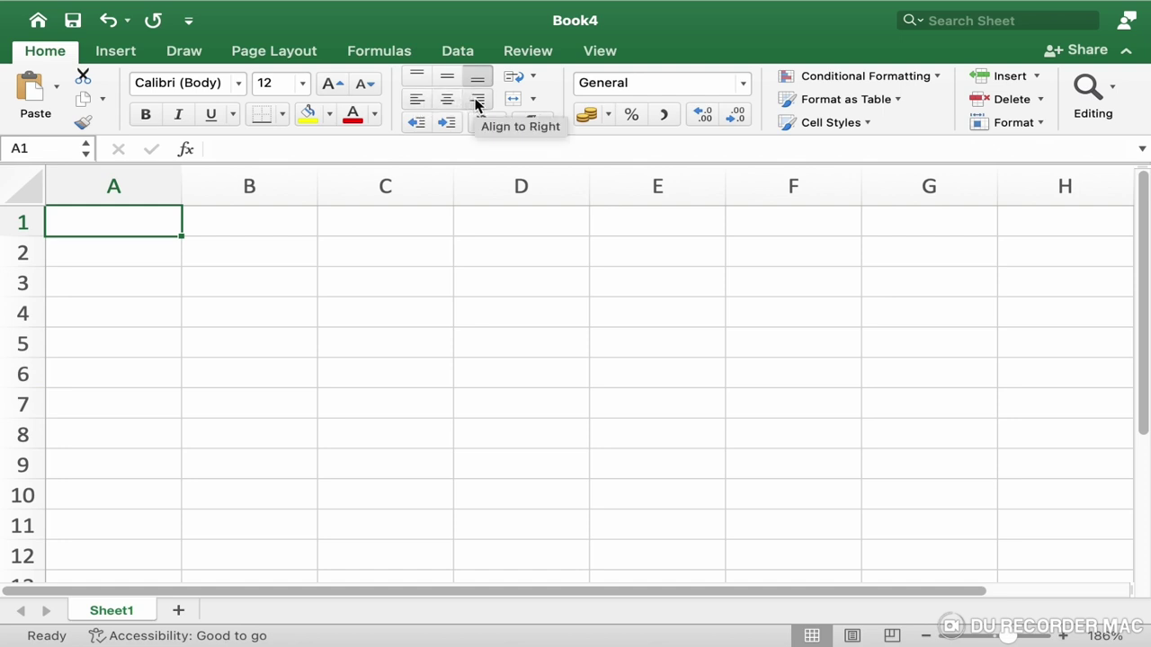
left_click(114, 54)
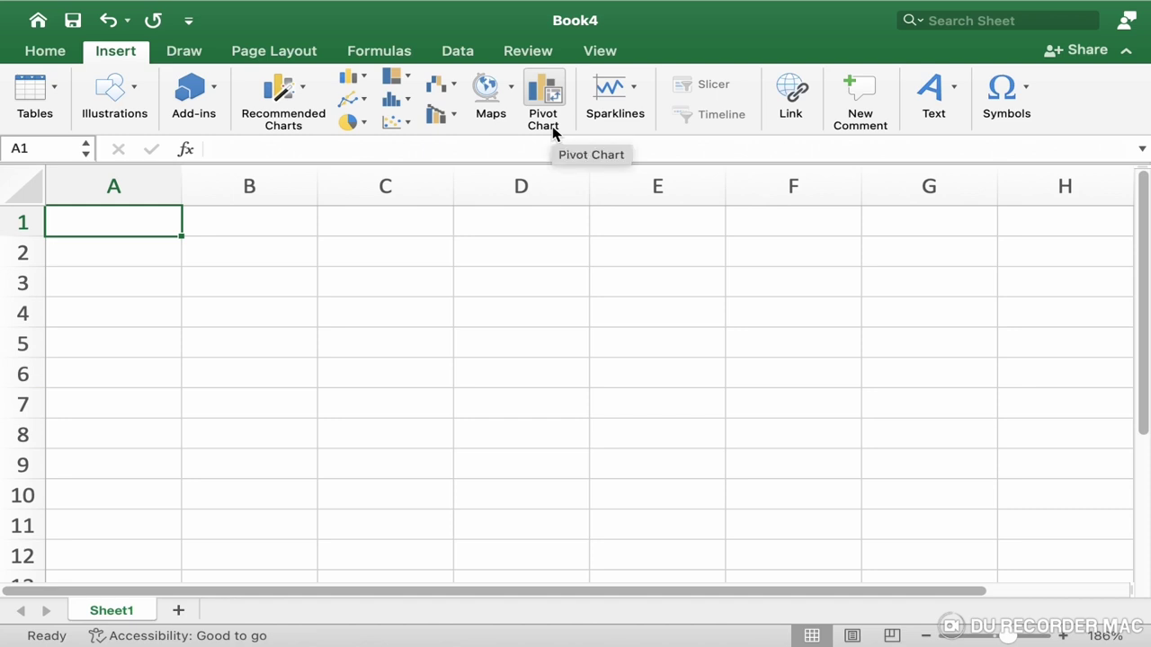
Look at the Tables options without inserting anything, then switch to the Draw tools.
left_click(59, 92)
left_click(60, 91)
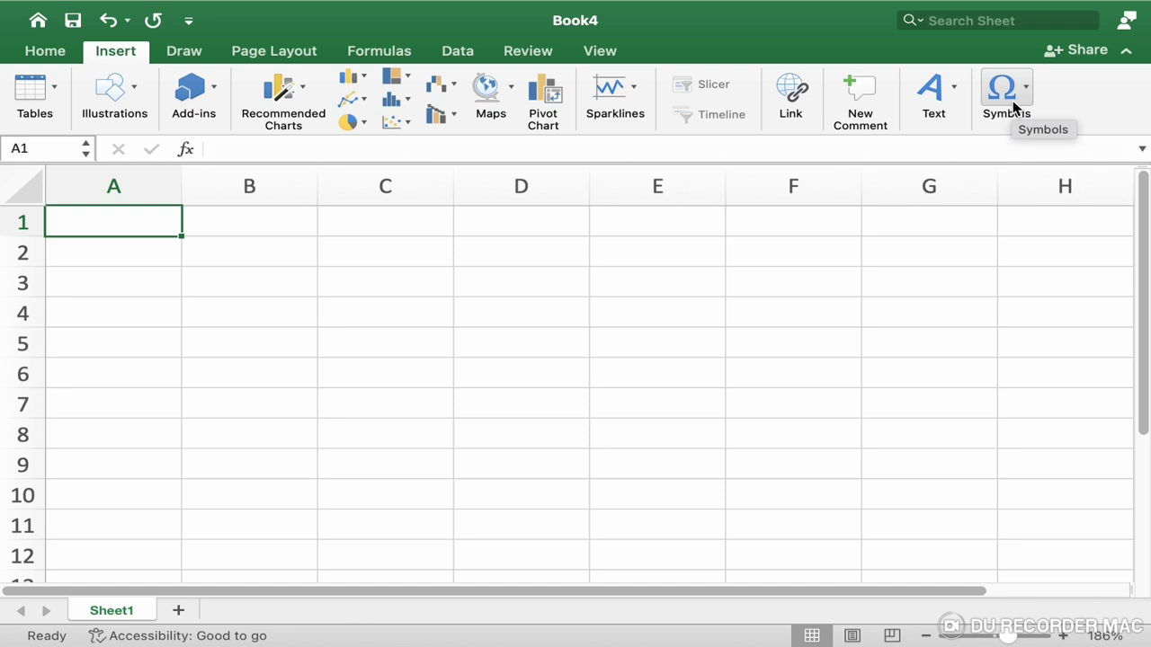
left_click(195, 52)
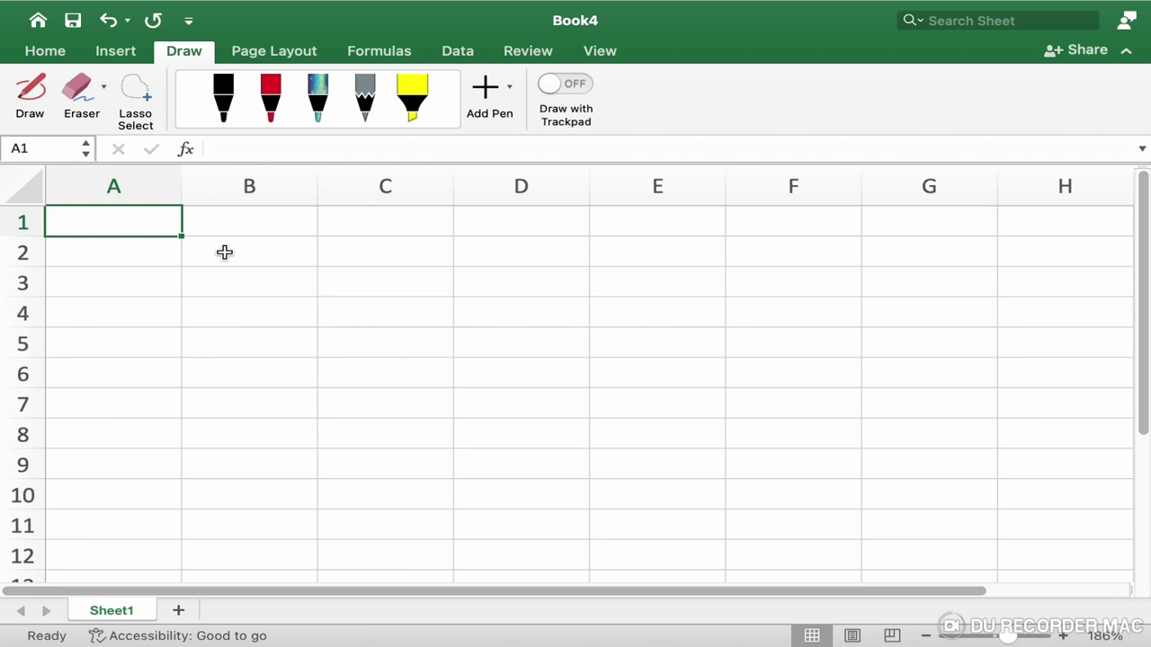
Check the Page Layout Orientation and Size choices unchanged, then show the Formulas commands.
left_click(284, 53)
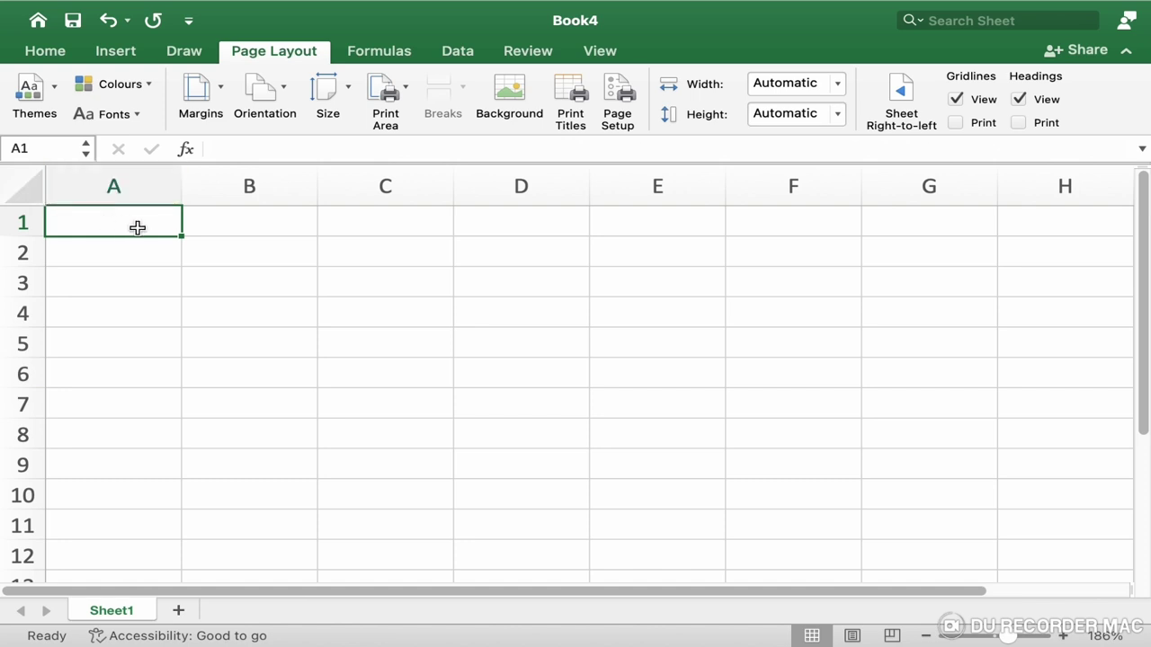
left_click(278, 97)
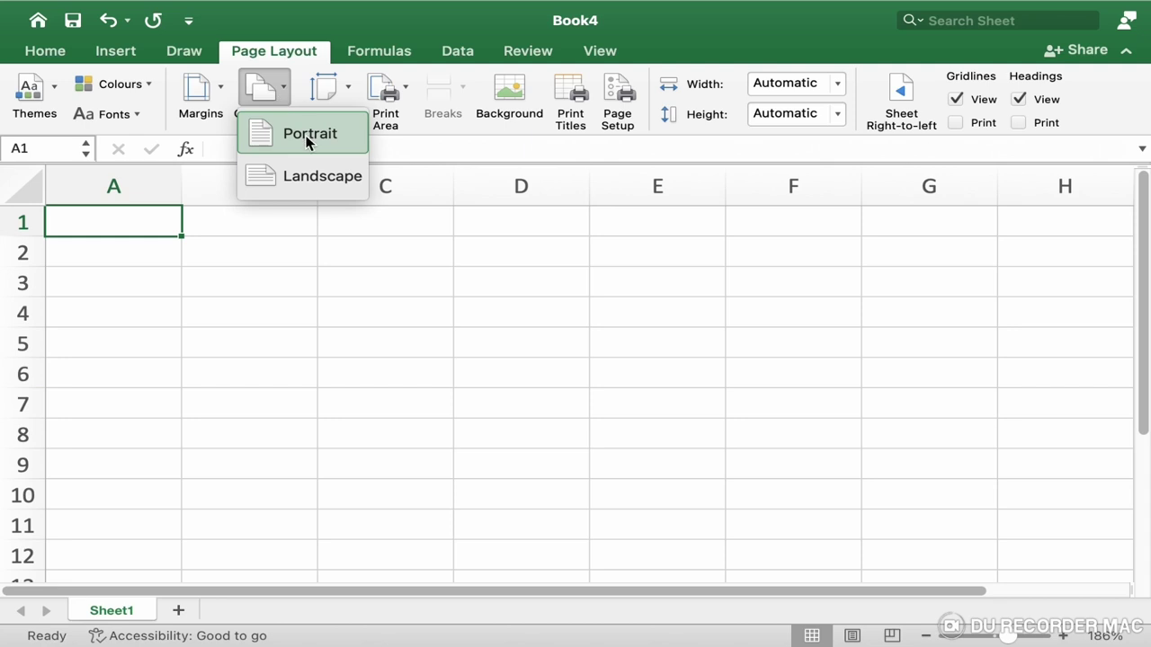
left_click(222, 93)
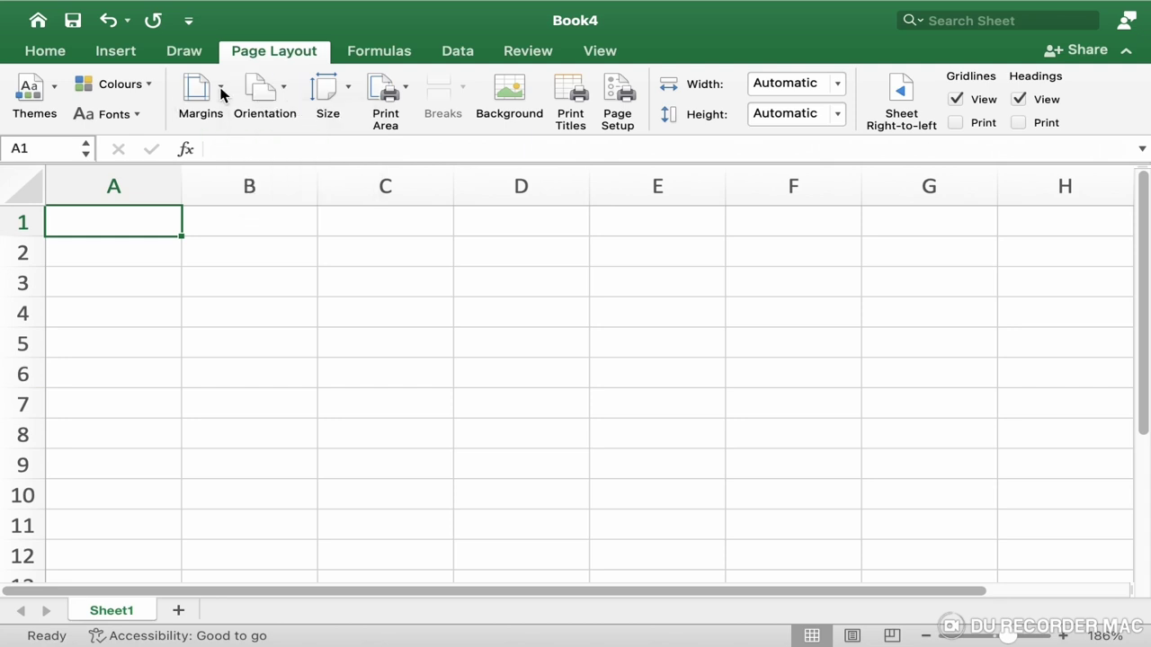
left_click(348, 100)
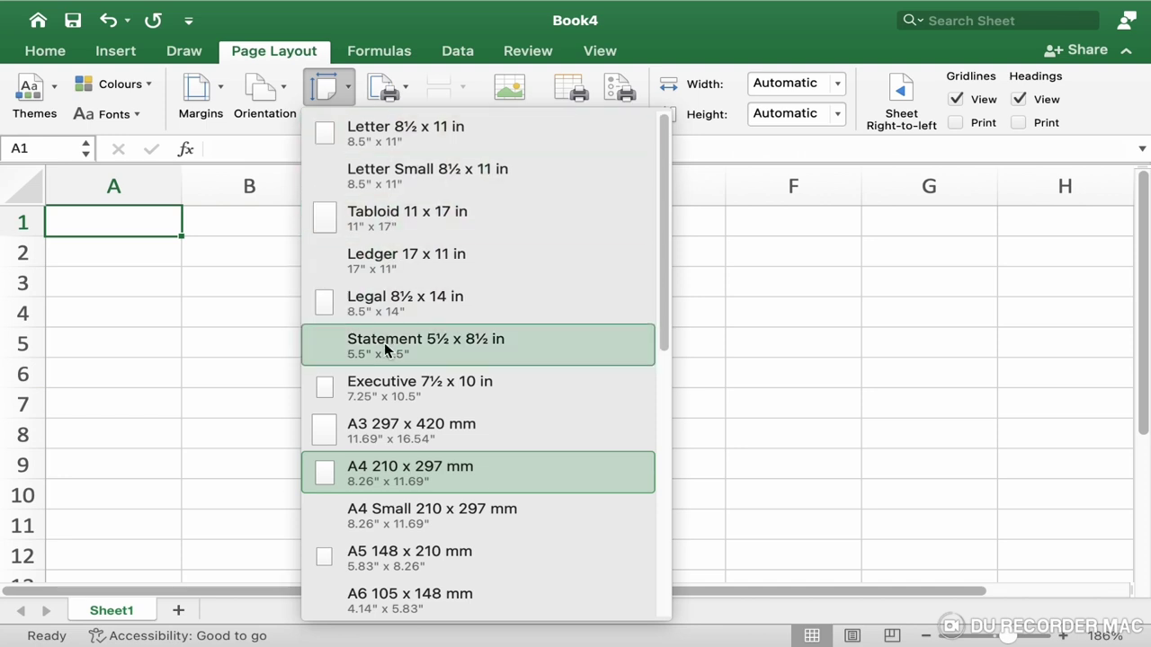
left_click(351, 75)
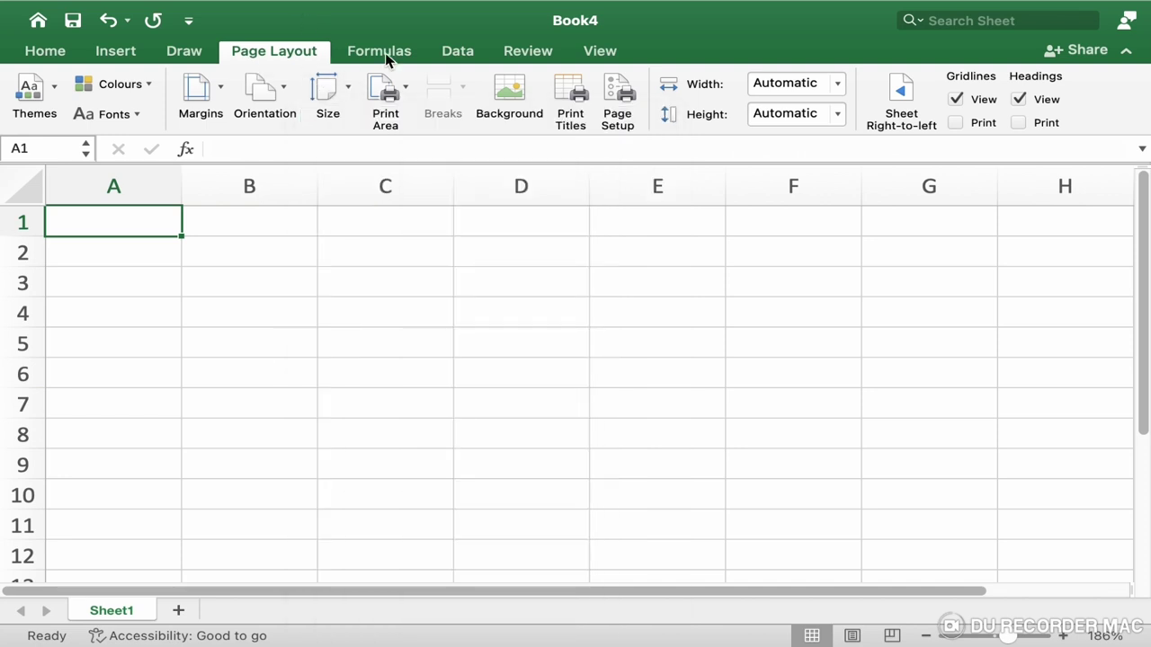
left_click(386, 52)
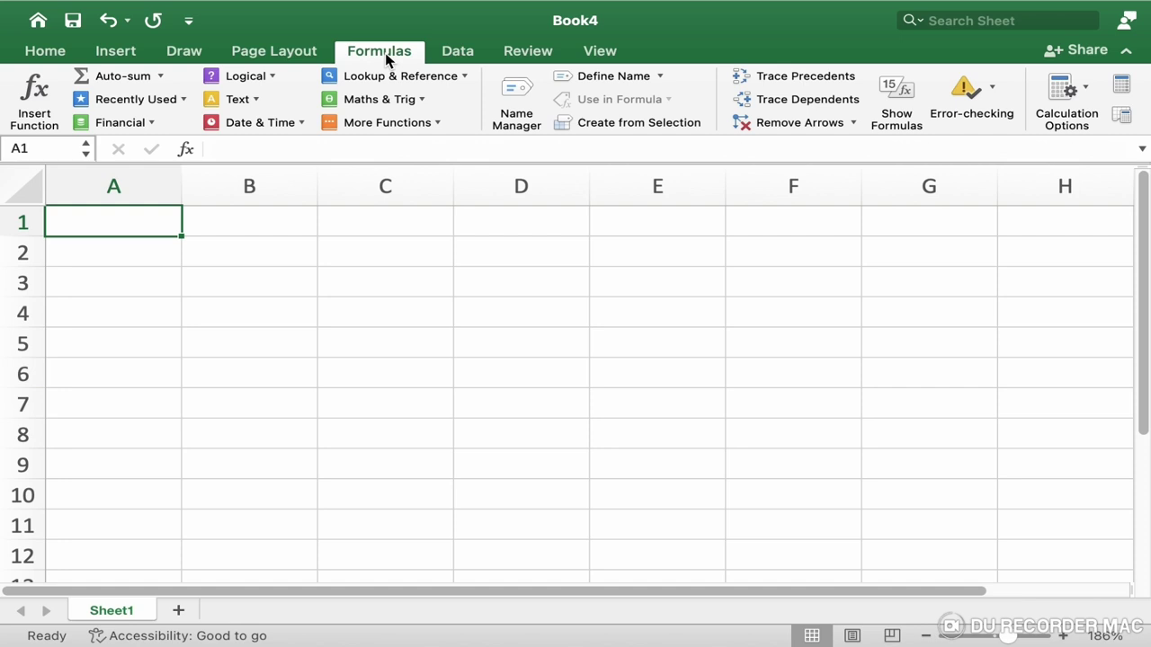
Look over the Data tab, then switch to the Review commands.
left_click(450, 51)
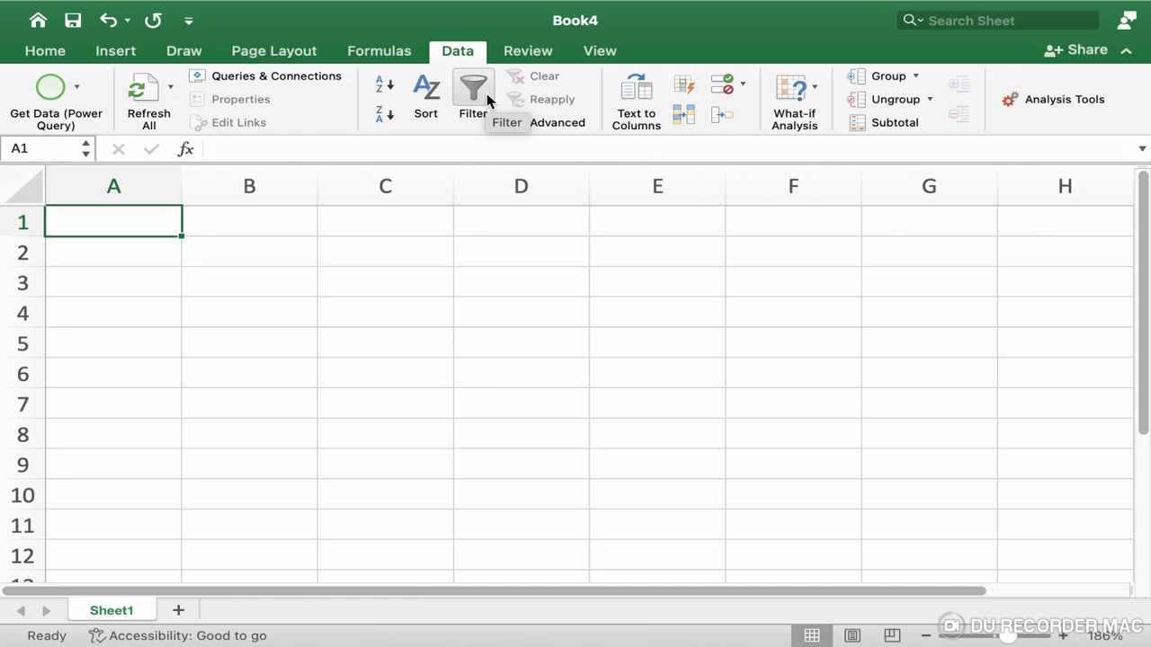
left_click(539, 52)
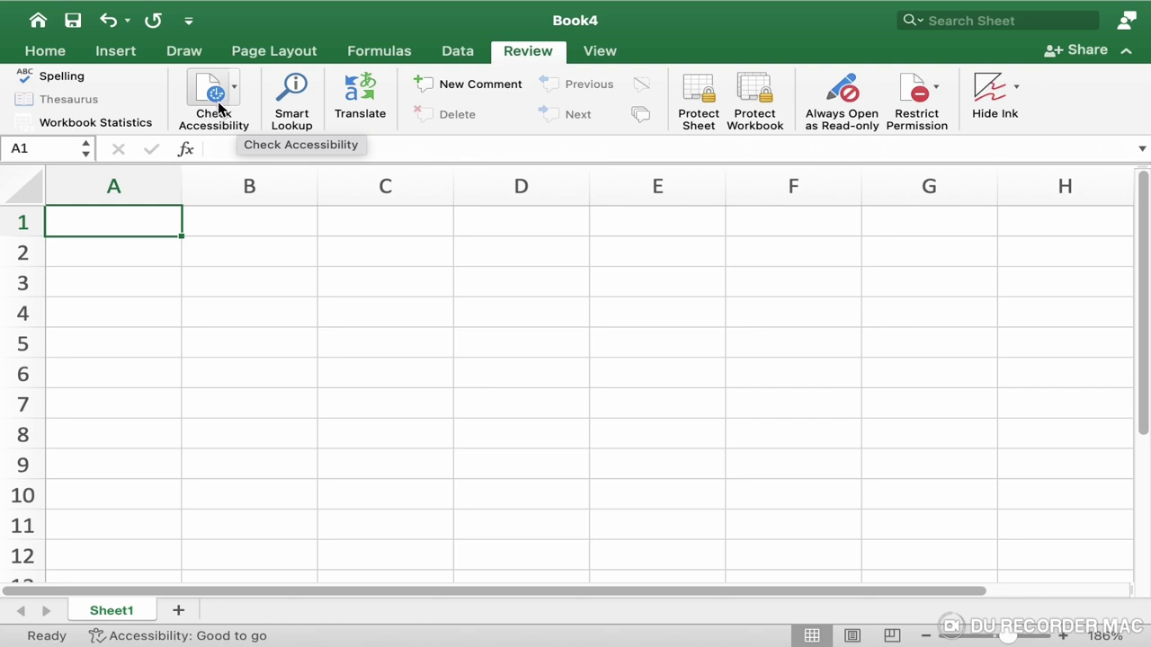
From the View tab, try Page Break Preview and Page Layout, then return to Normal view.
left_click(612, 53)
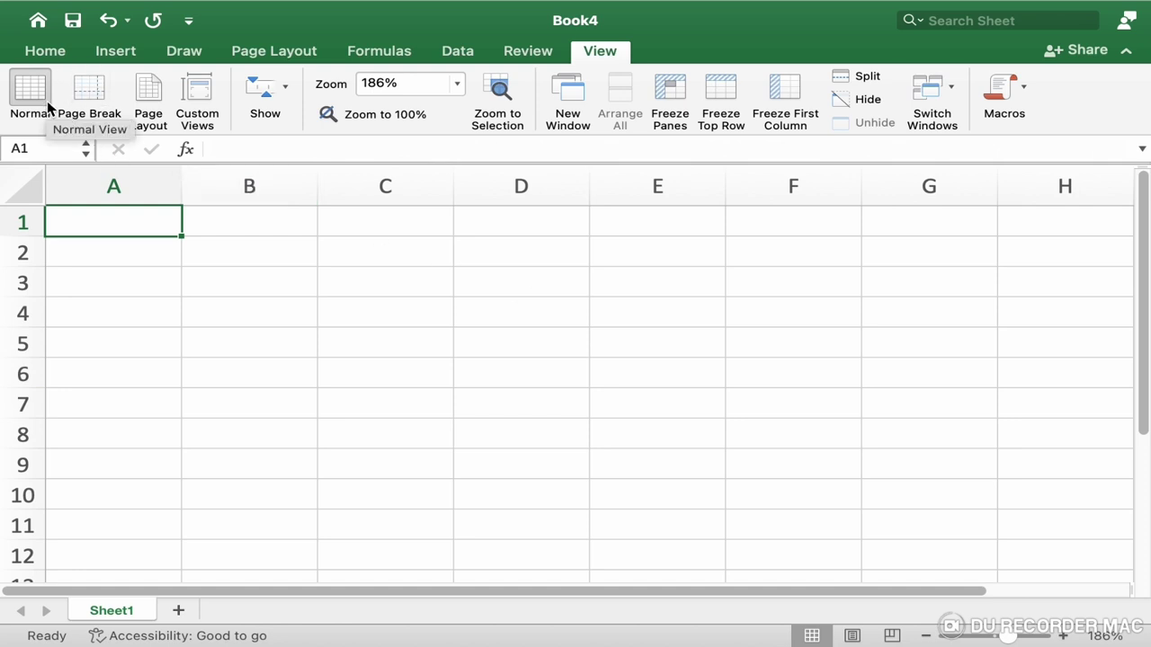
left_click(102, 108)
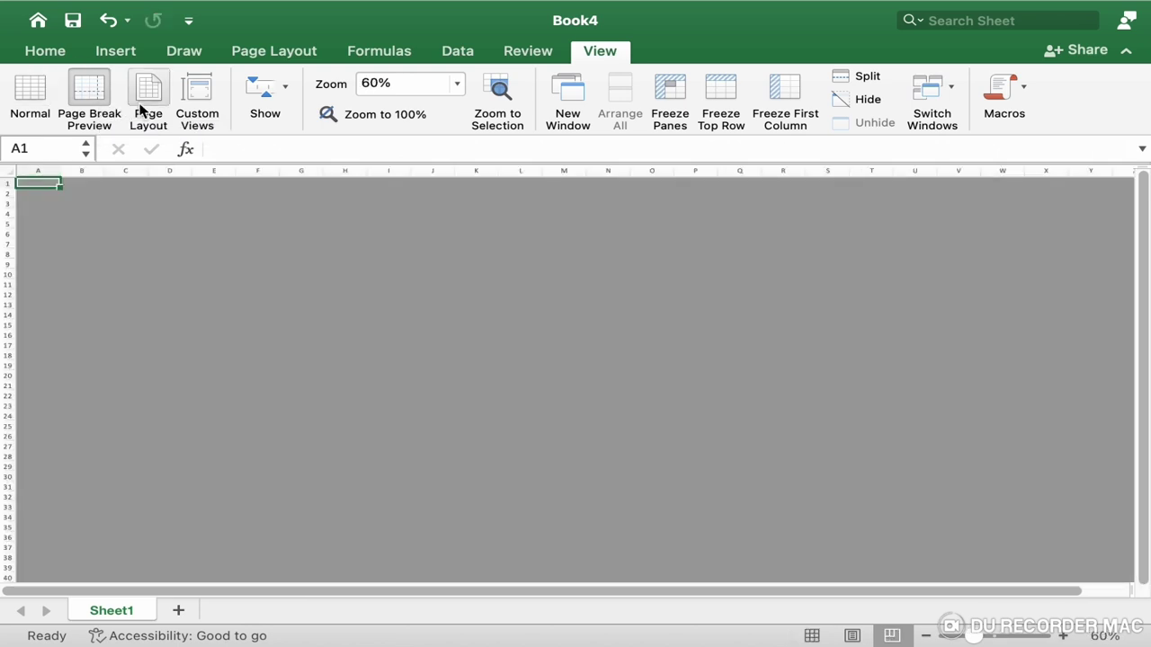
left_click(141, 109)
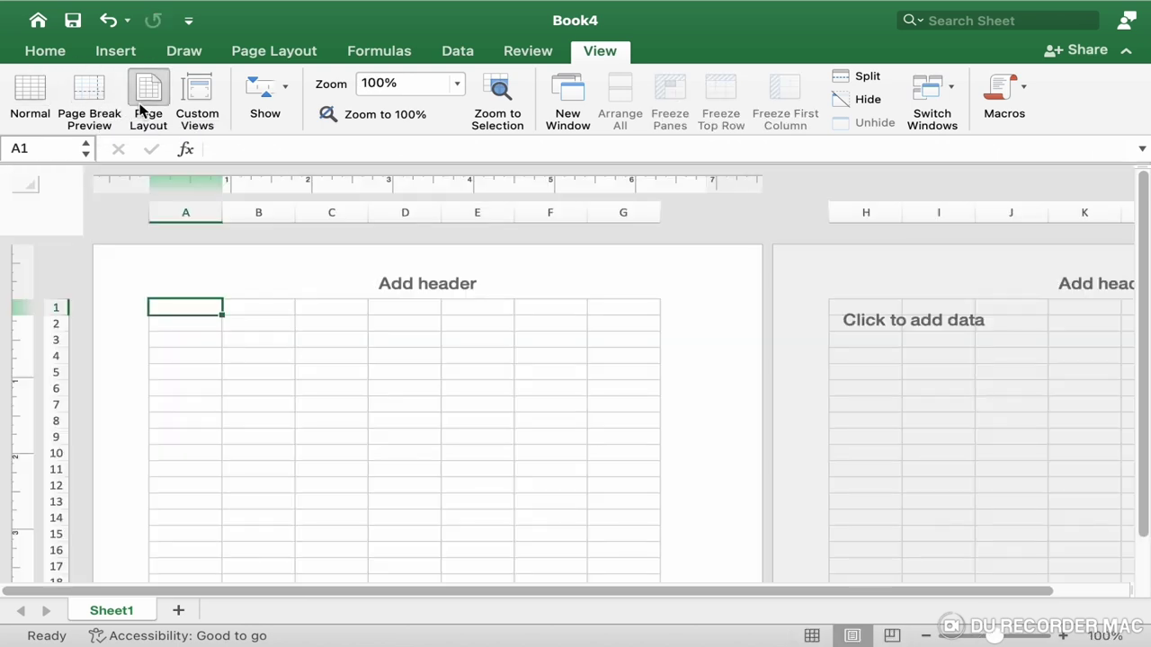
left_click(27, 114)
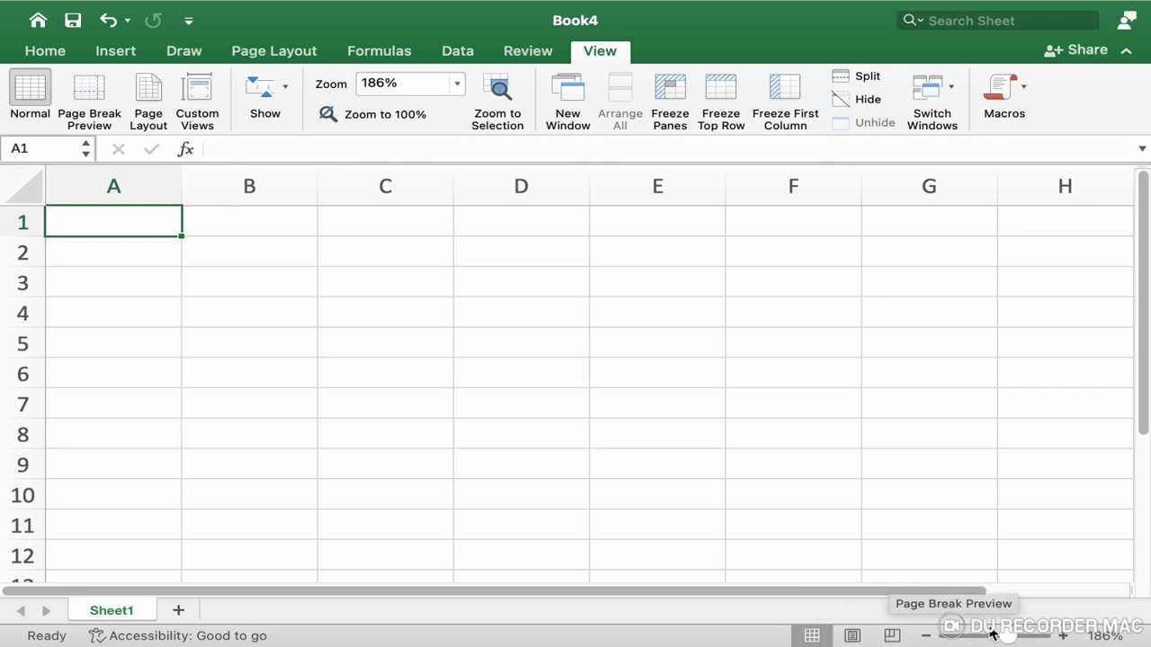
mouse_move(1034, 640)
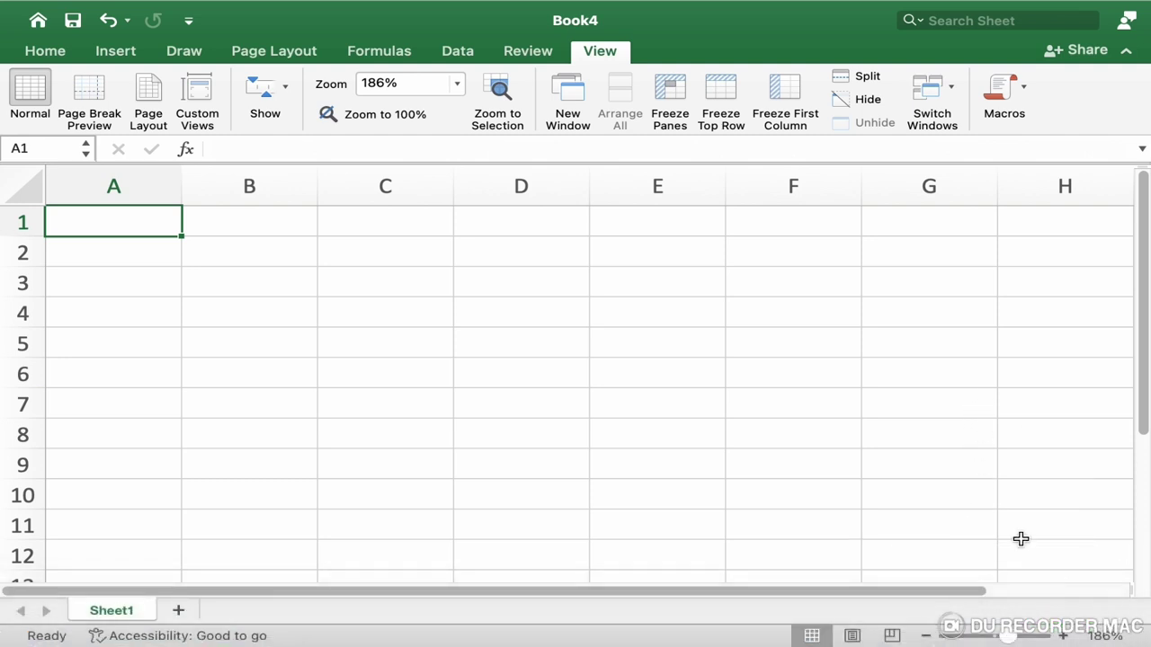
left_click(269, 217)
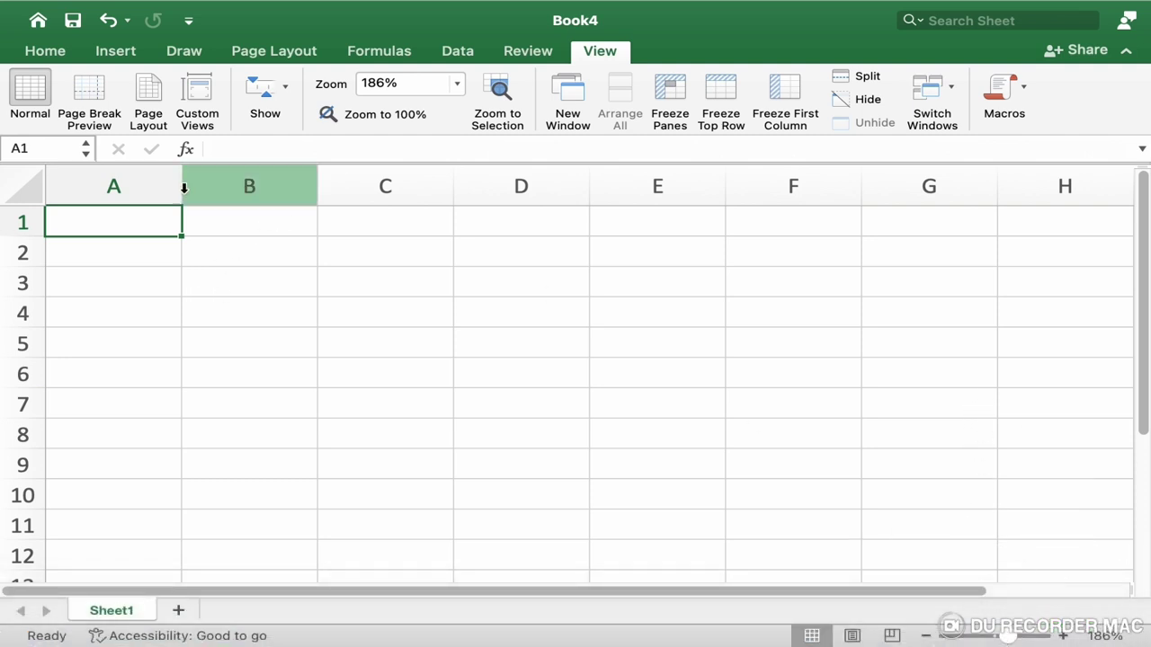
left_click(103, 221)
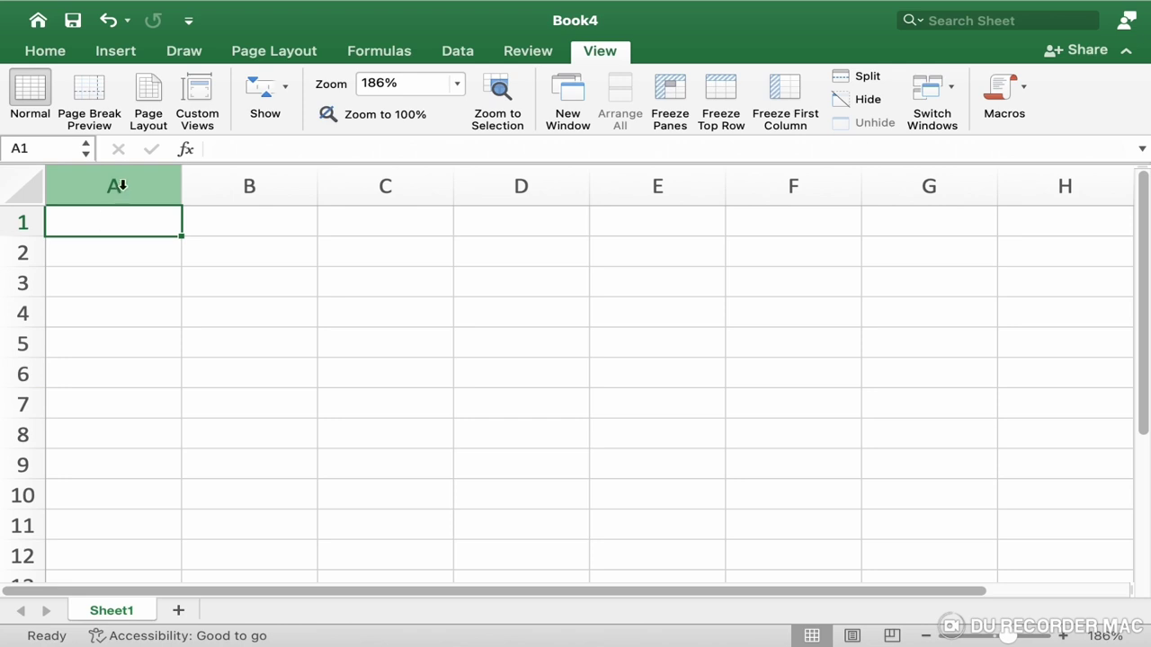
left_click(120, 186)
left_click(214, 185)
left_click(341, 183)
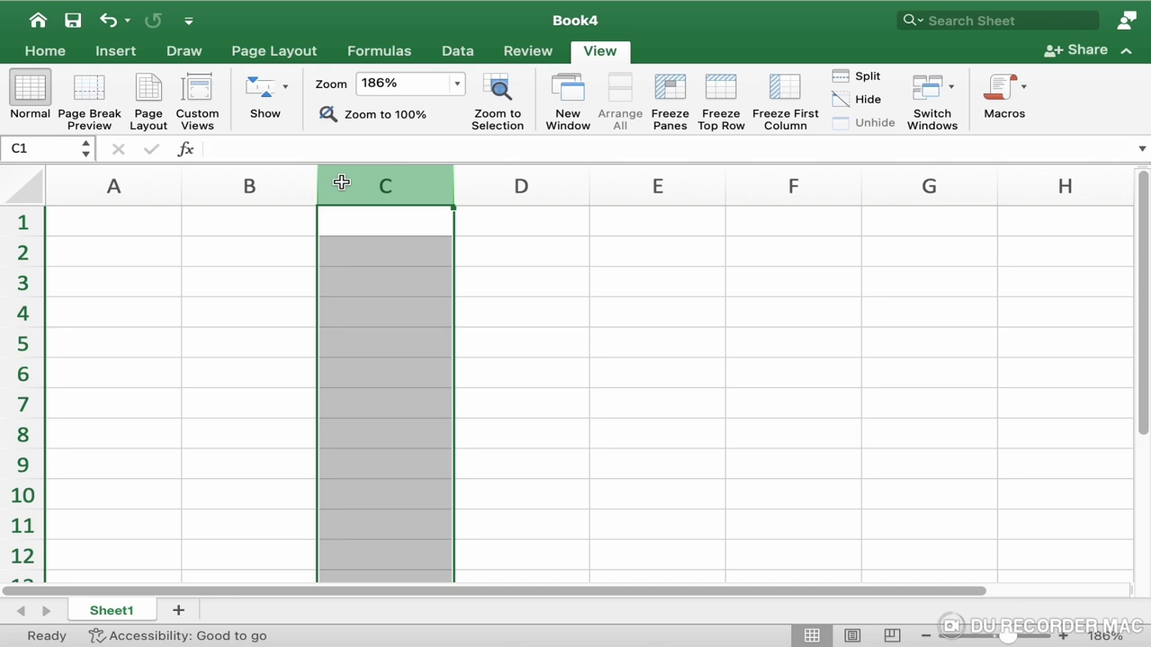
left_click(12, 223)
left_click(6, 254)
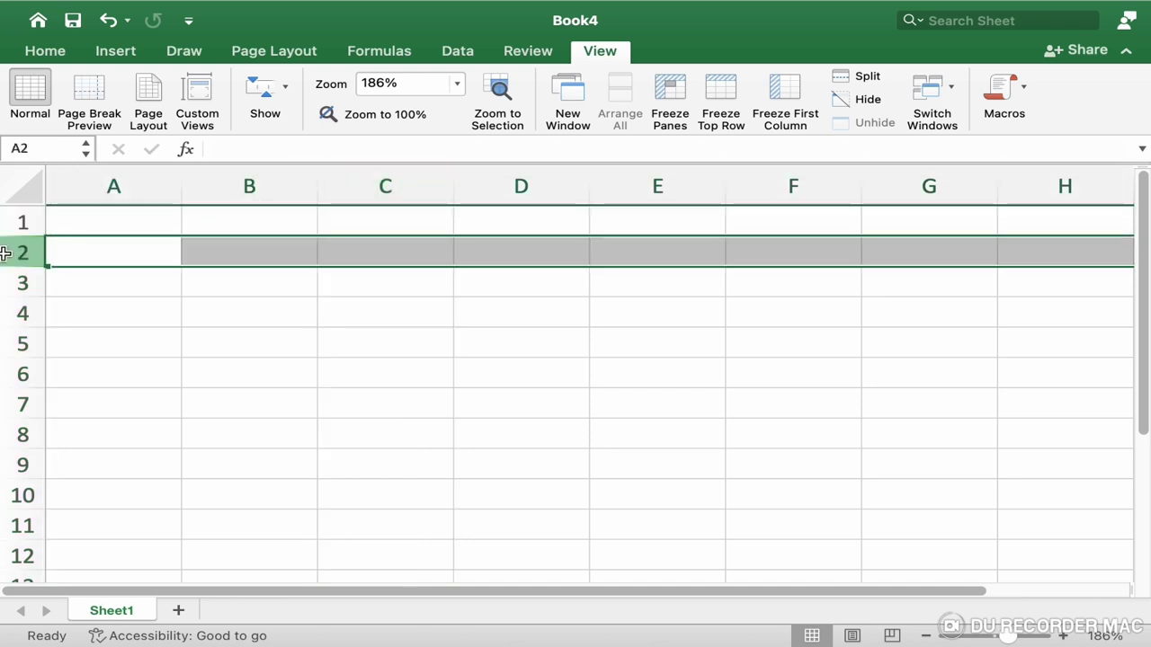
left_click(106, 223)
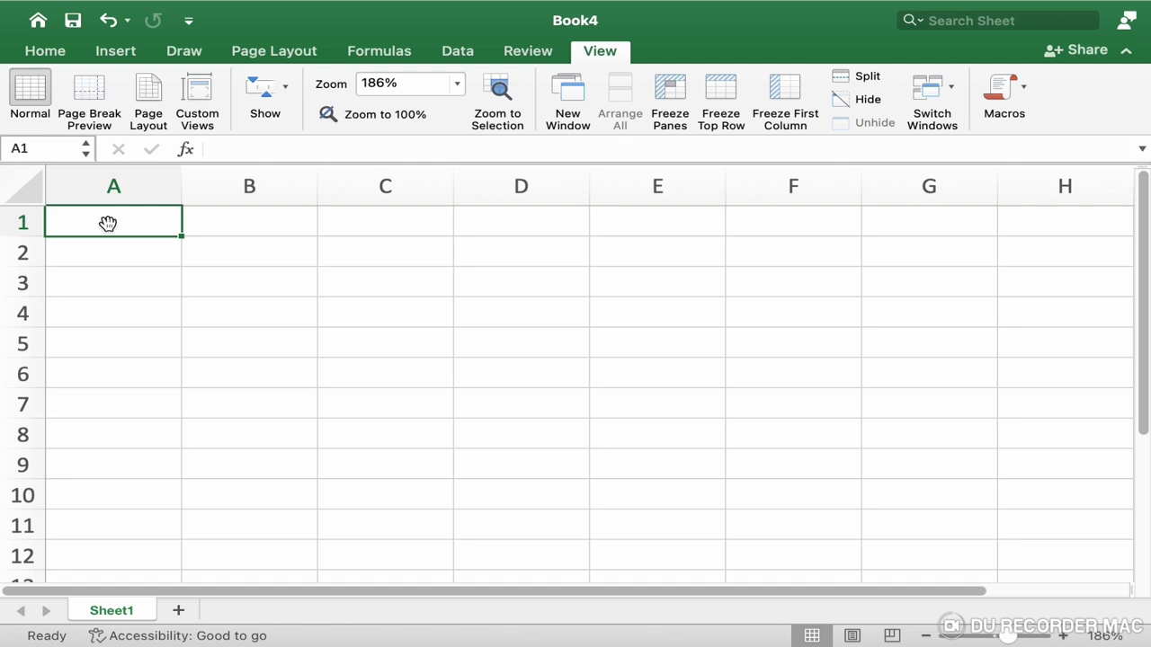
key("ctrl+Right")
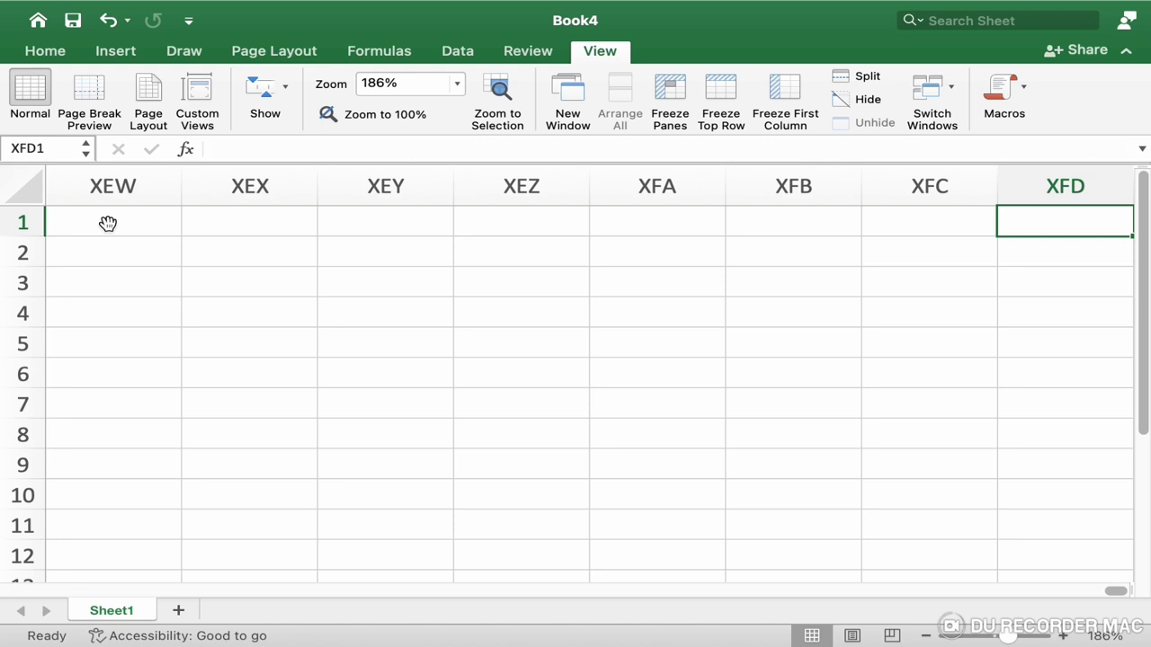
key("ctrl+Left")
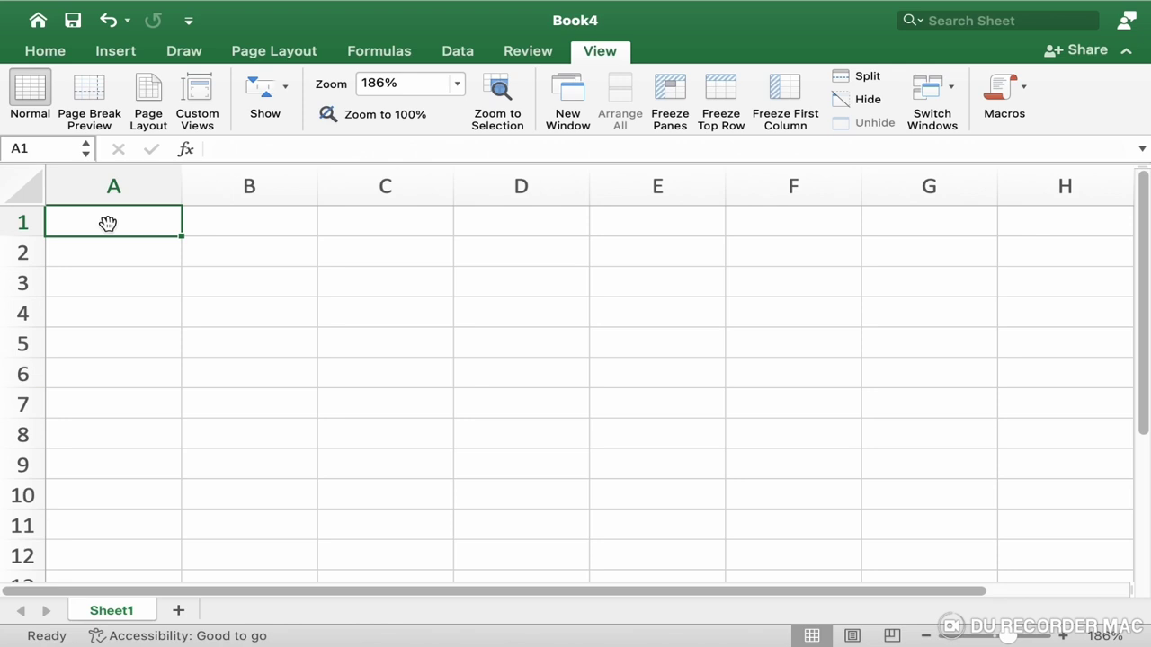
key("ctrl+Down")
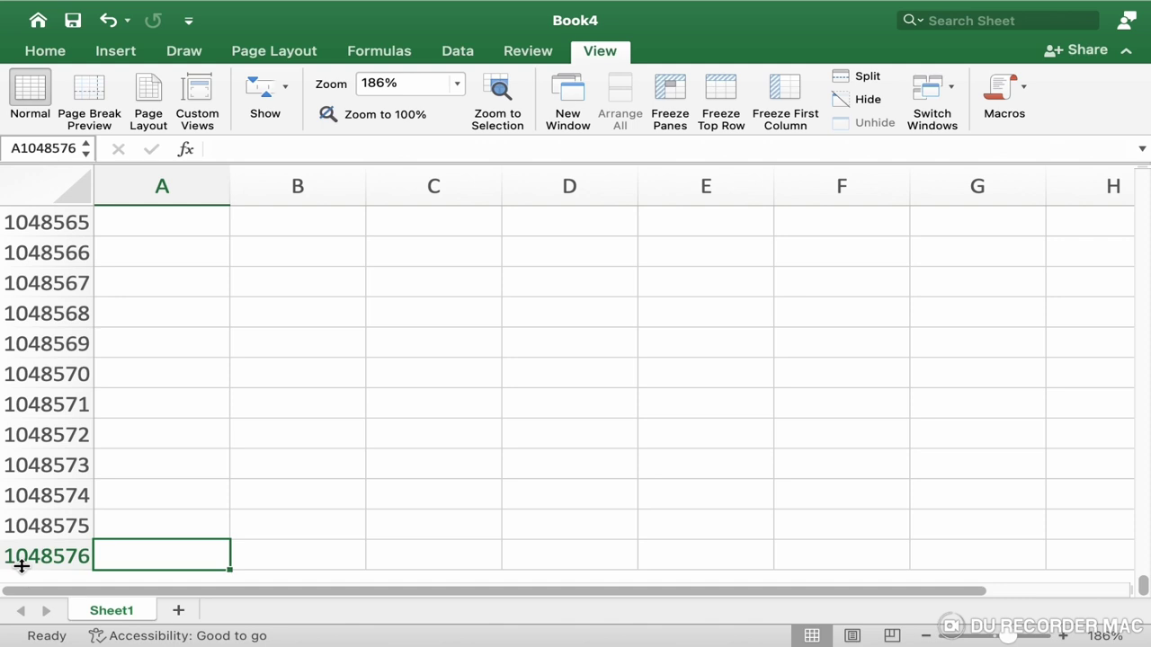
key("ctrl+Home")
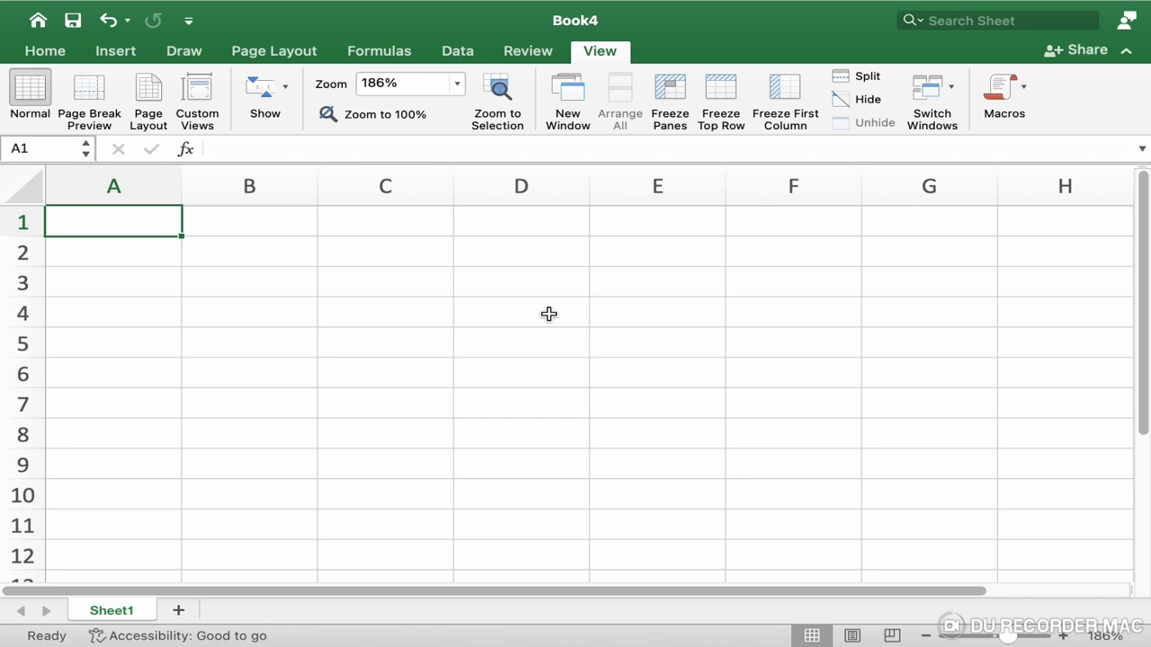
Select cell F4 and try entries like 'me' and '=sum', erasing them again.
left_click(517, 312)
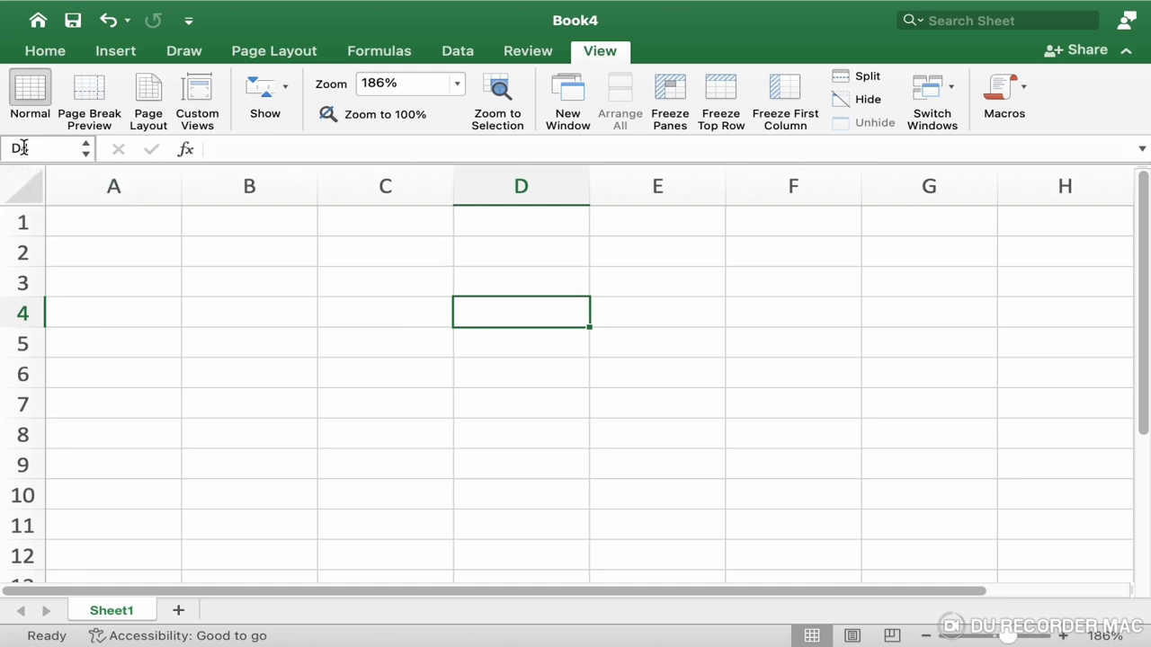
left_click(780, 317)
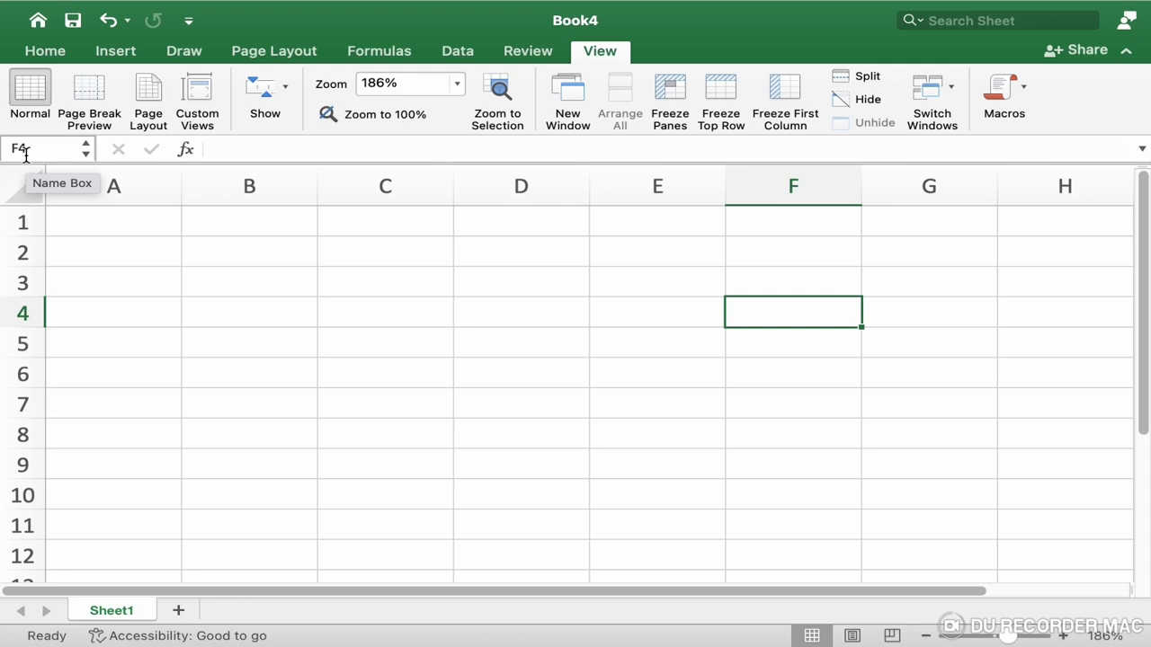
left_click(240, 144)
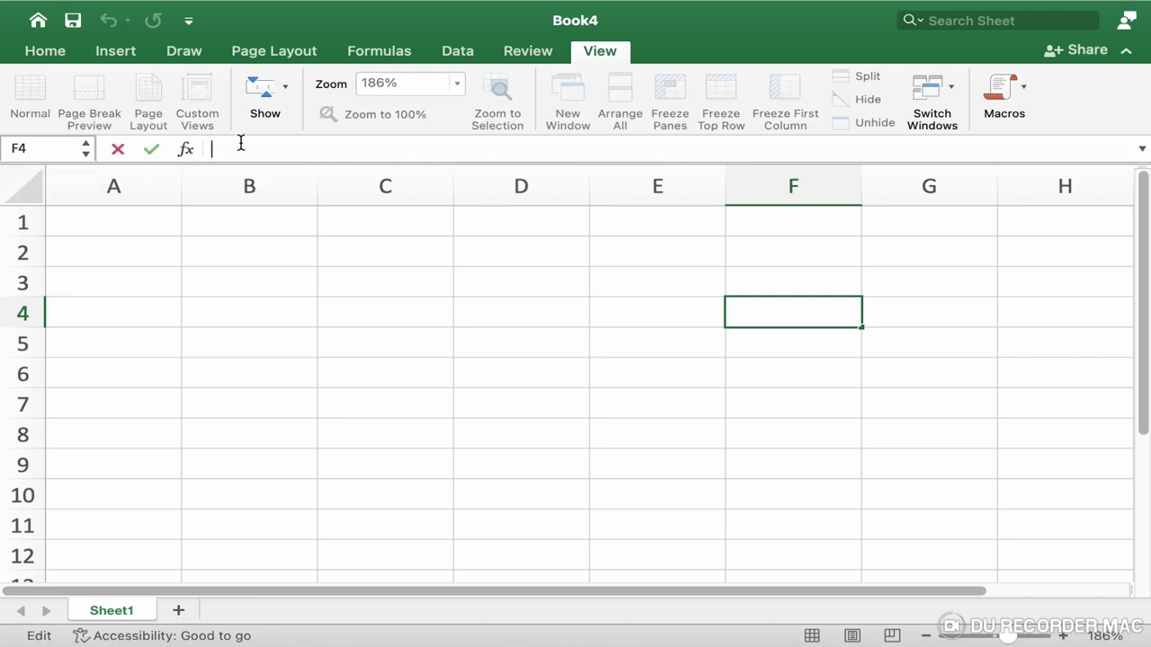
key("Return")
left_click(770, 316)
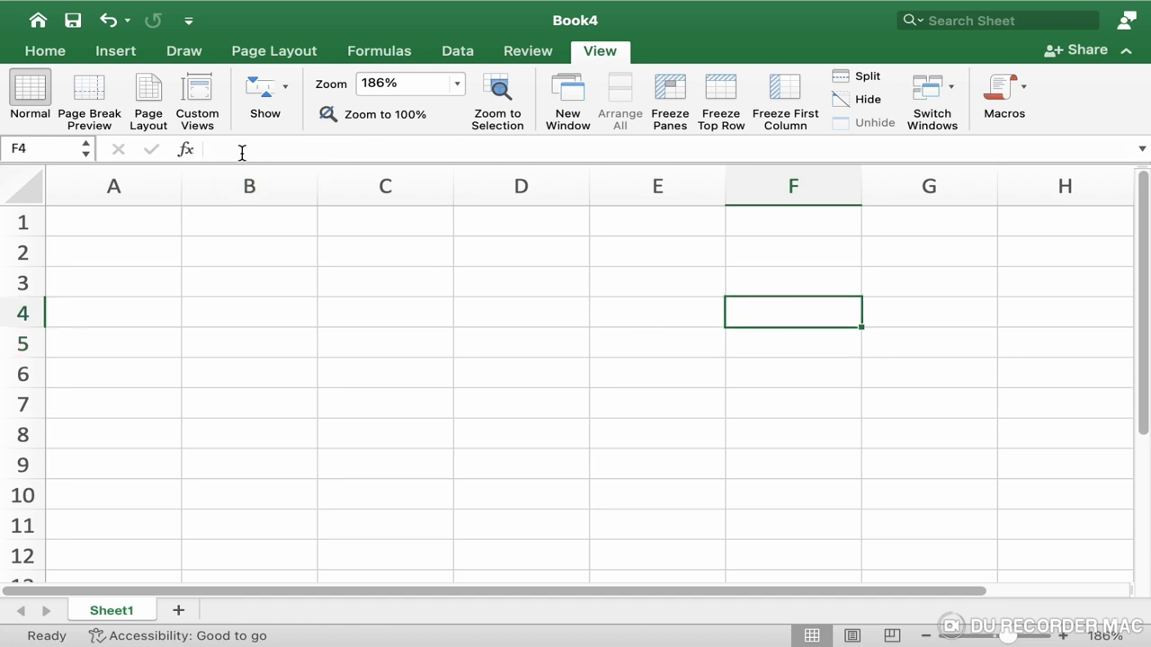
type("Name")
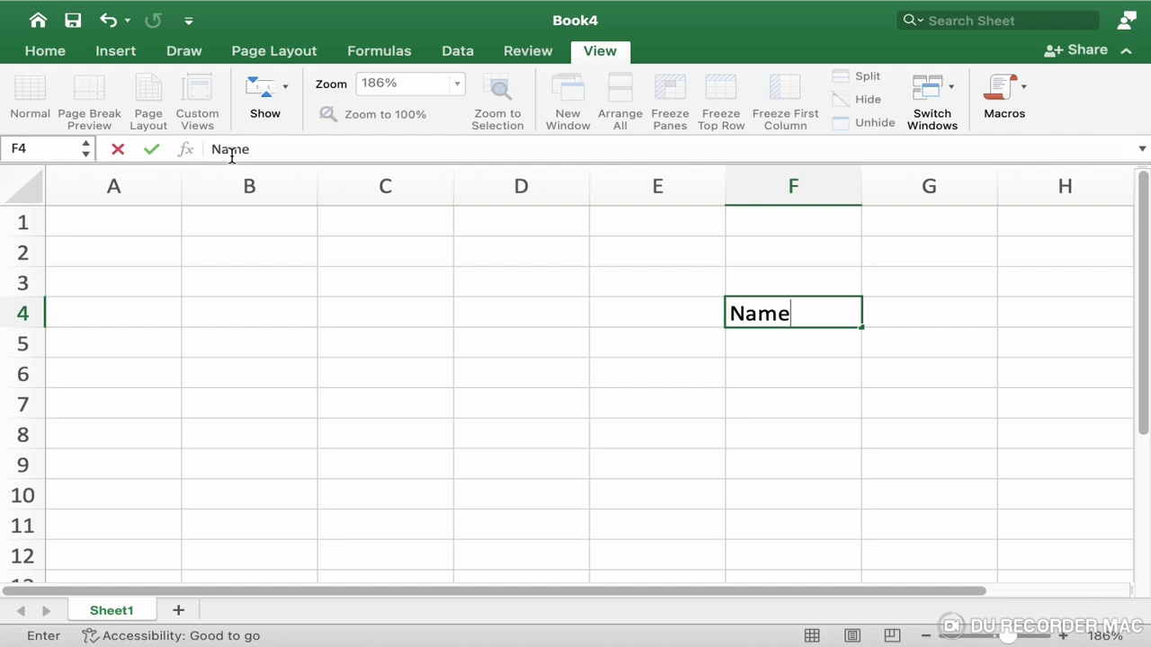
key("BackSpace")
key("BackSpace")
key("BackSpace")
key("BackSpace")
type("=")
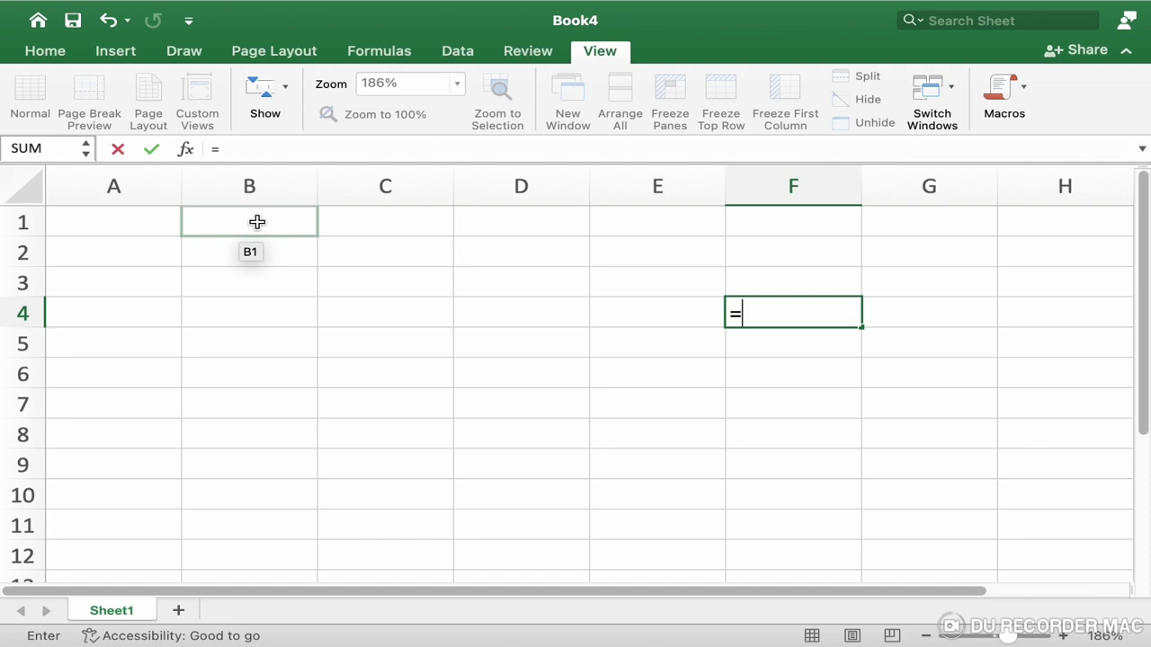
type("sum")
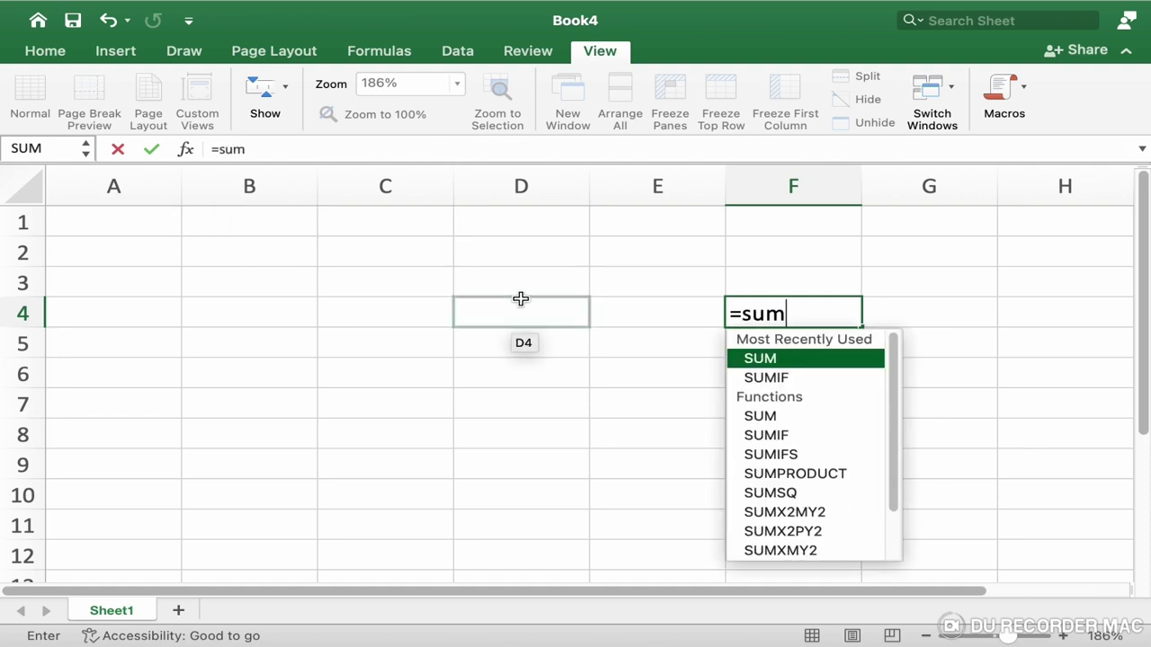
key("BackSpace")
key("BackSpace")
key("BackSpace")
key("BackSpace")
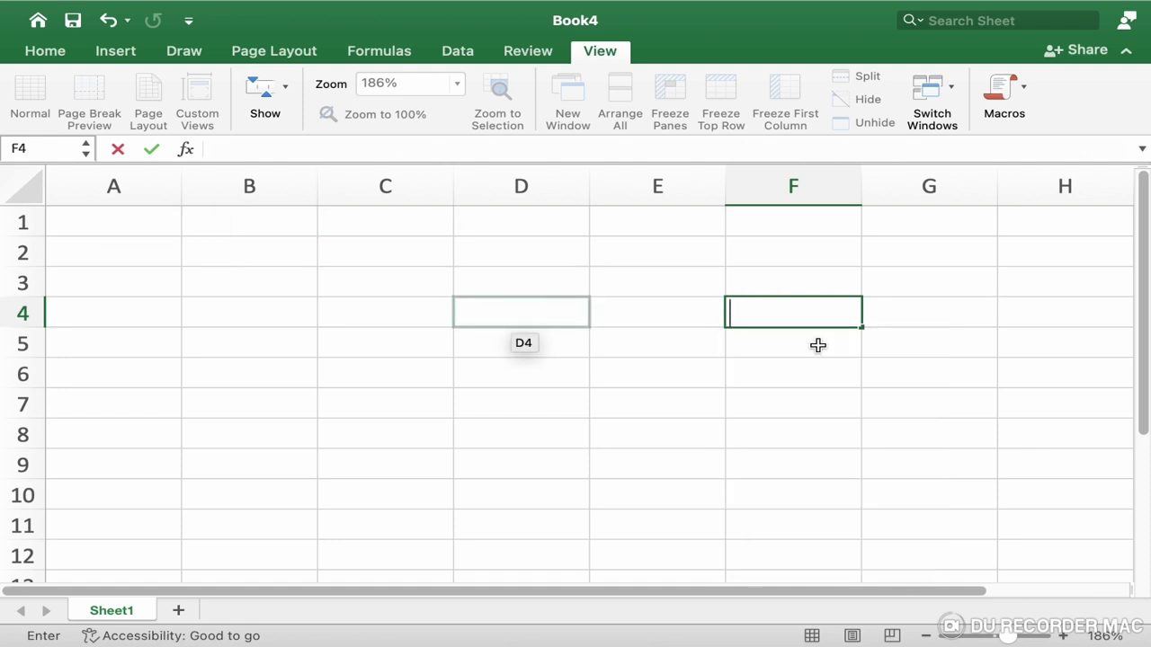
left_click(817, 345)
Enter 'Name' in F4 through the formula bar and confirm it.
left_click(788, 321)
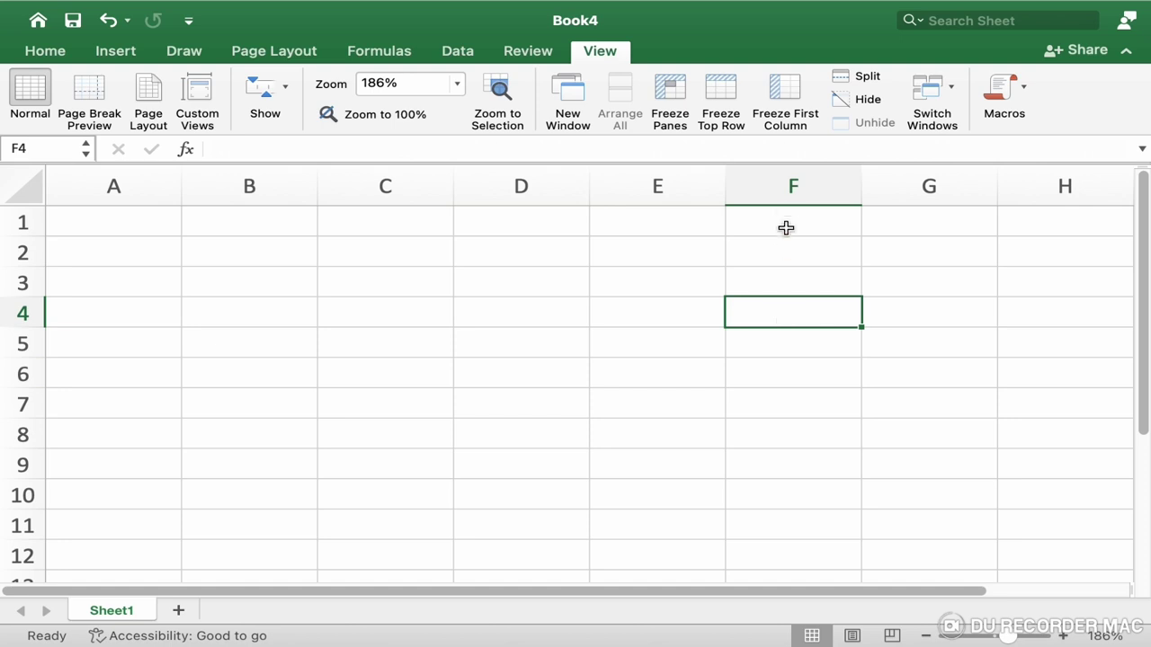
left_click(238, 153)
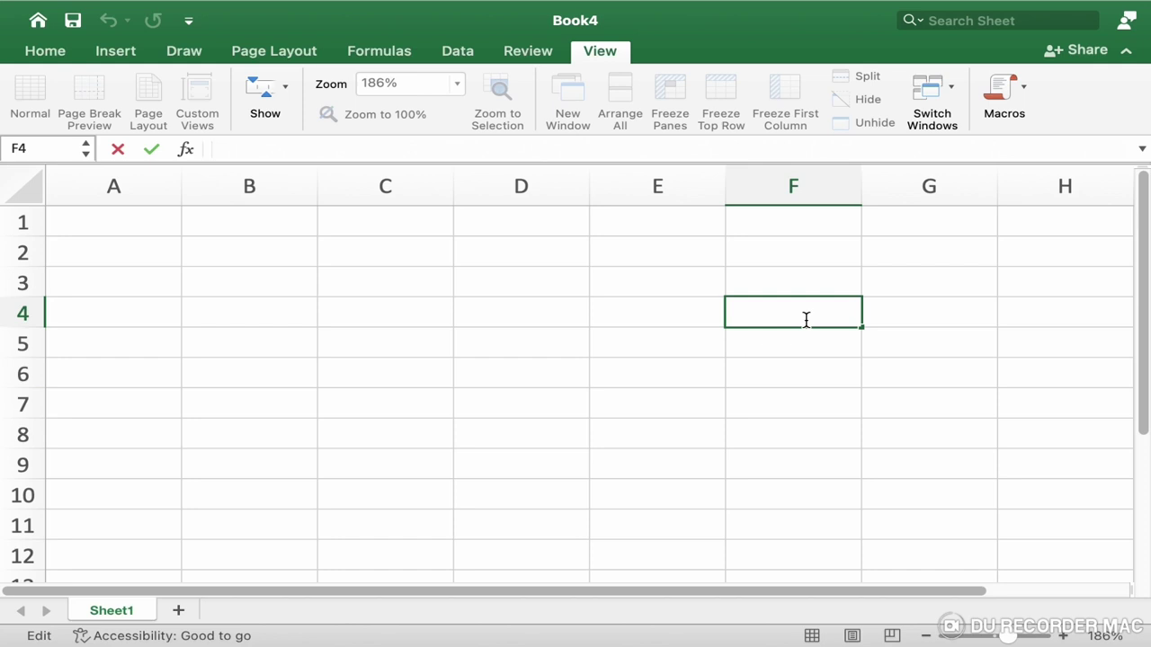
type("Name")
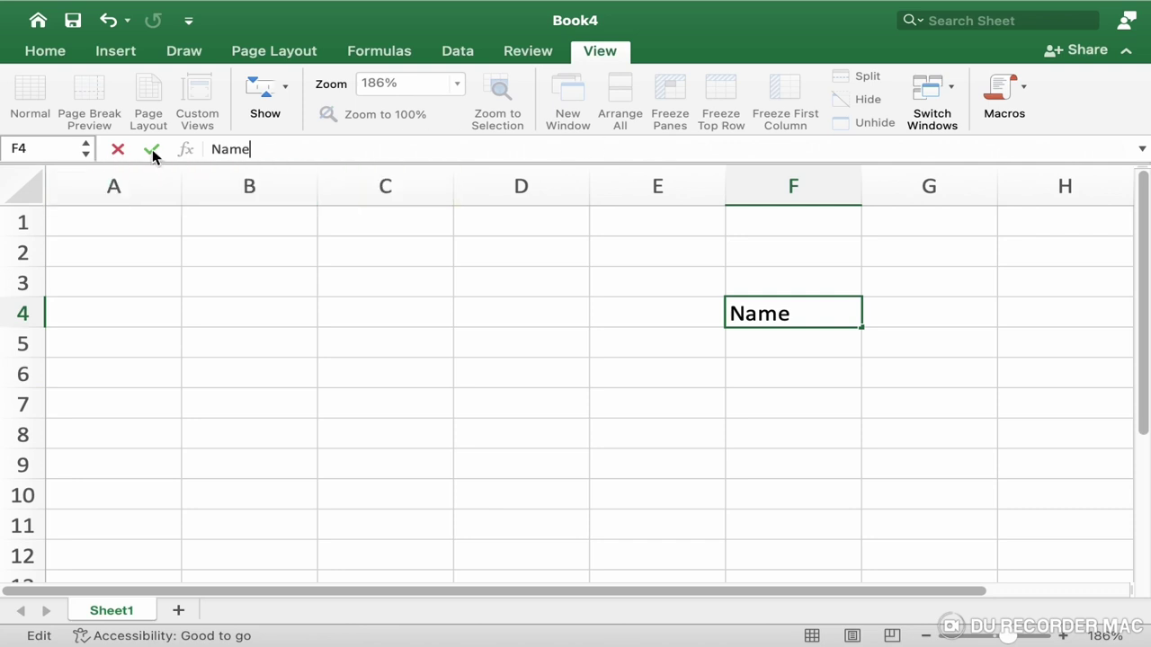
left_click(152, 150)
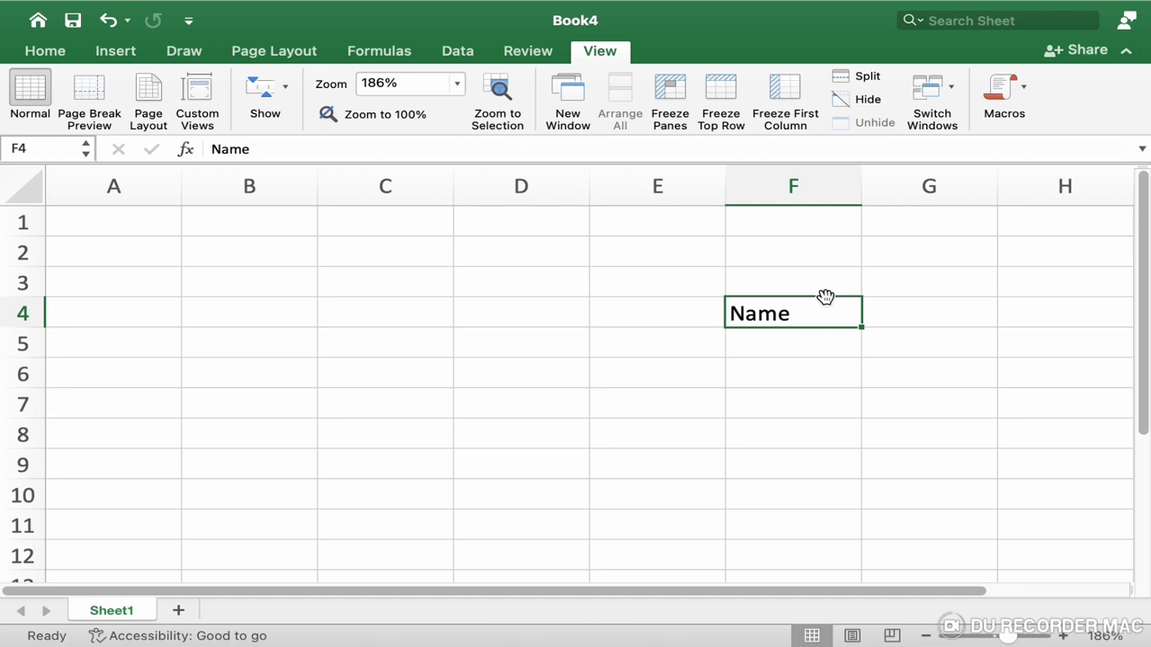
key("Left")
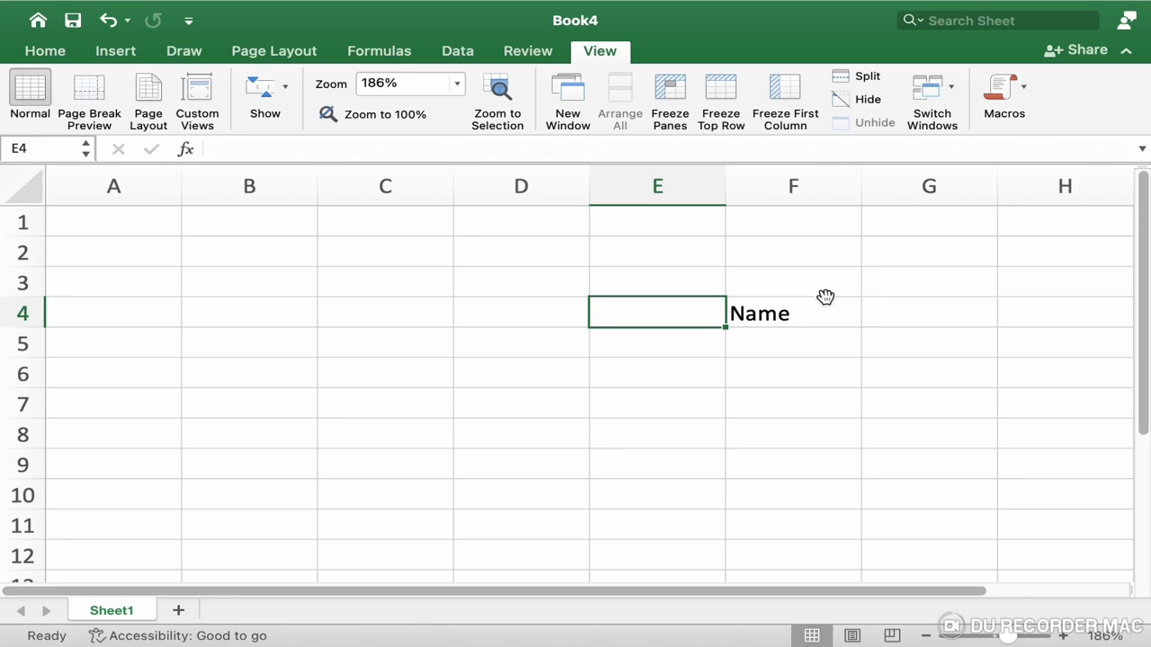
key("Right")
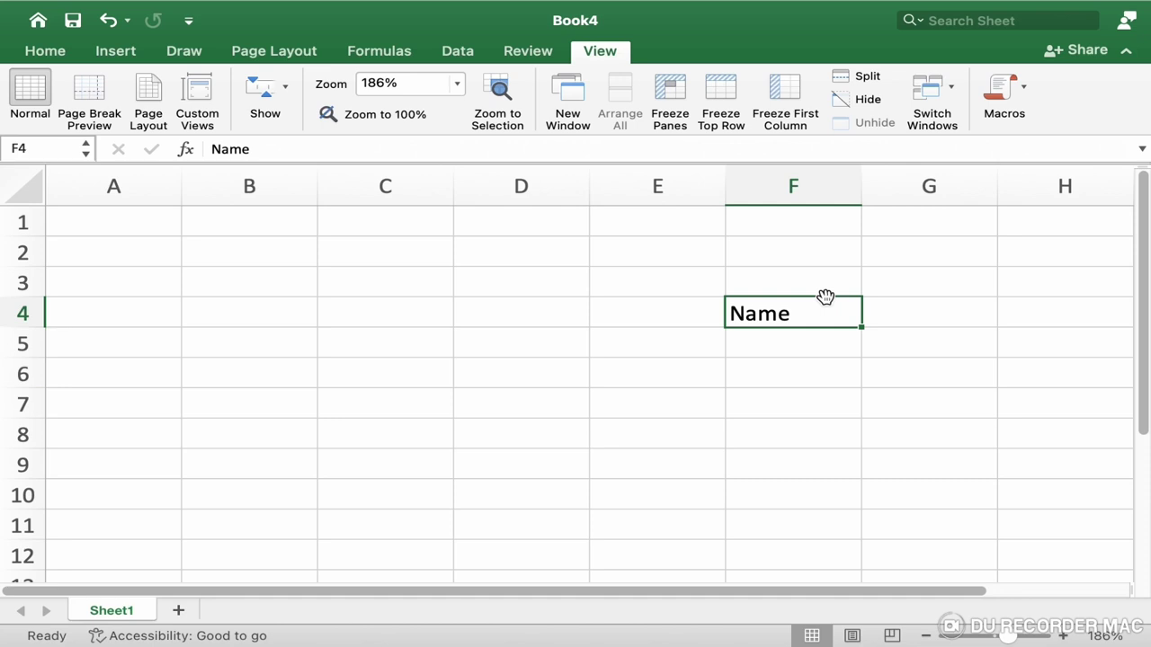
key("Up")
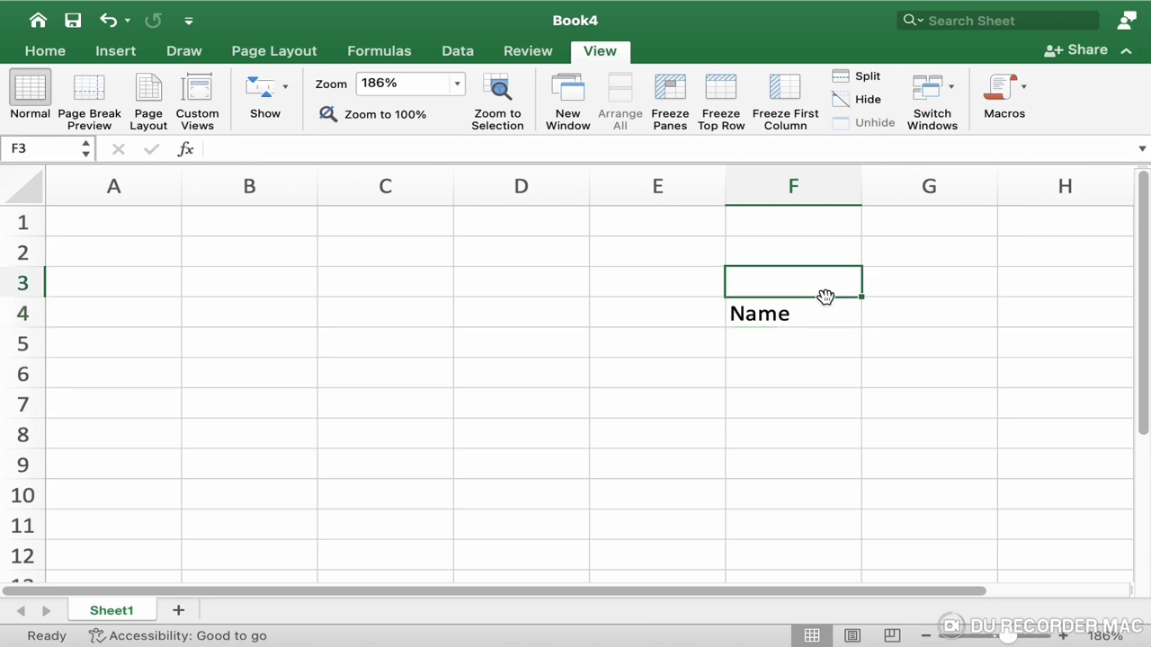
key("Down")
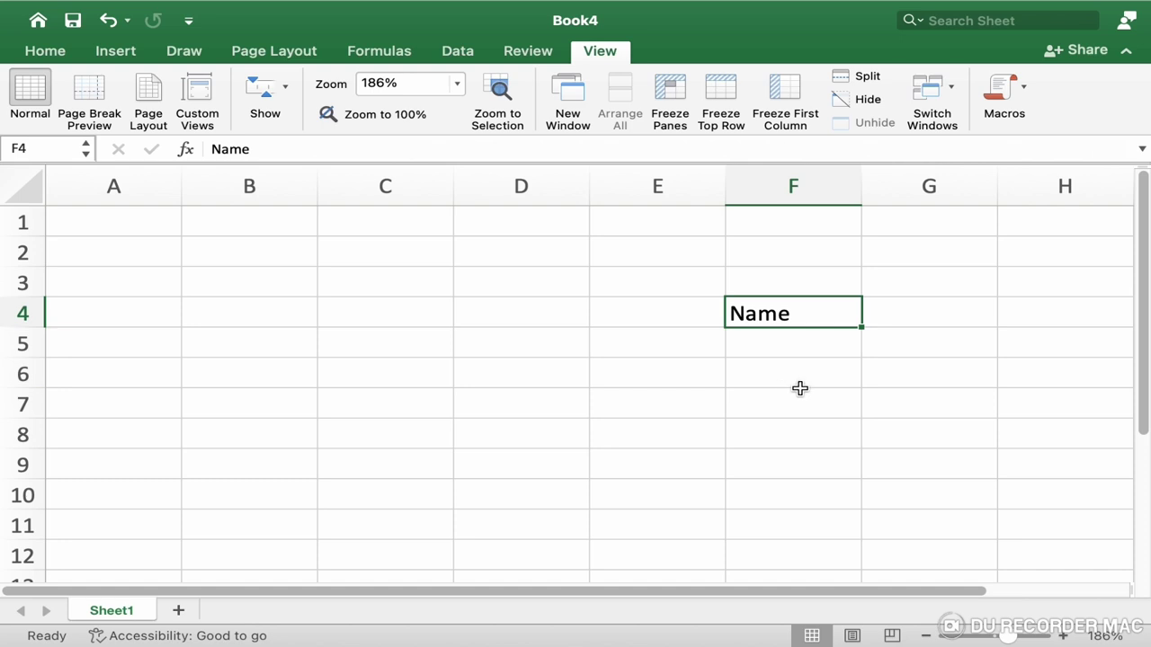
key("super+Right")
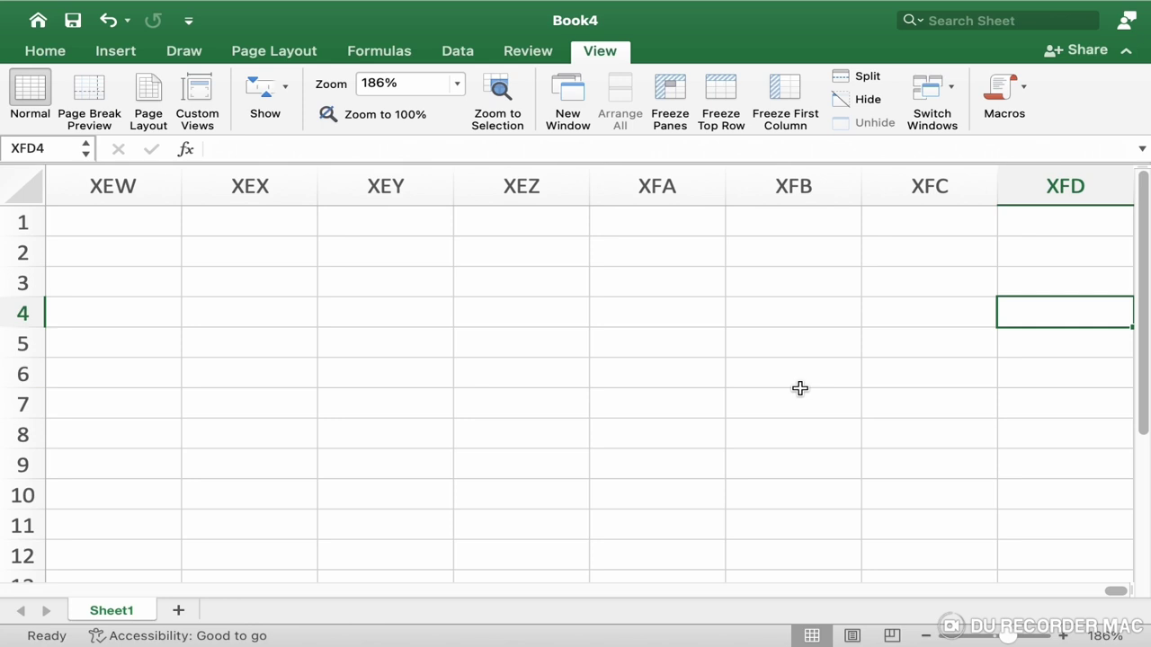
key("super+Left")
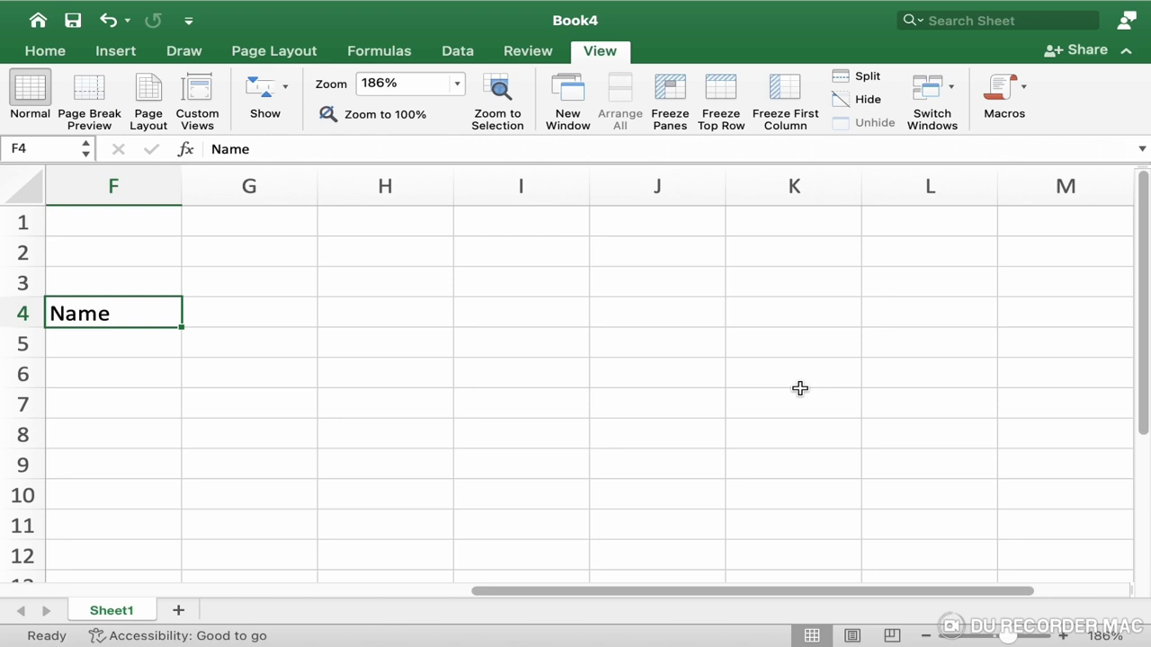
key("Home")
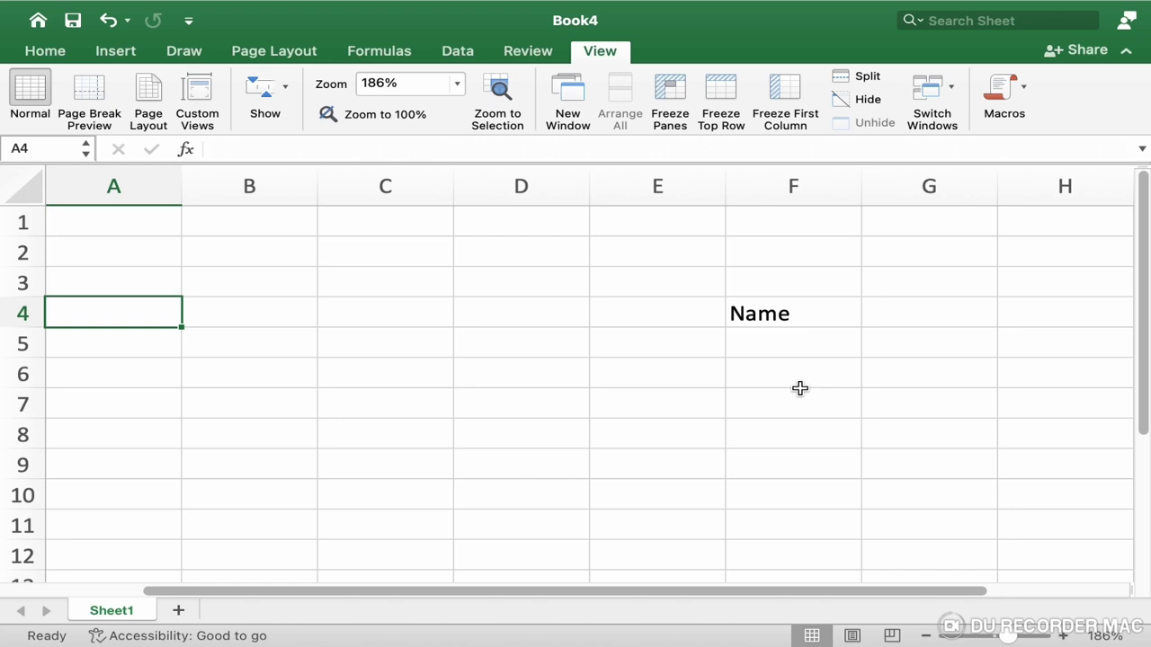
key("ctrl+Down")
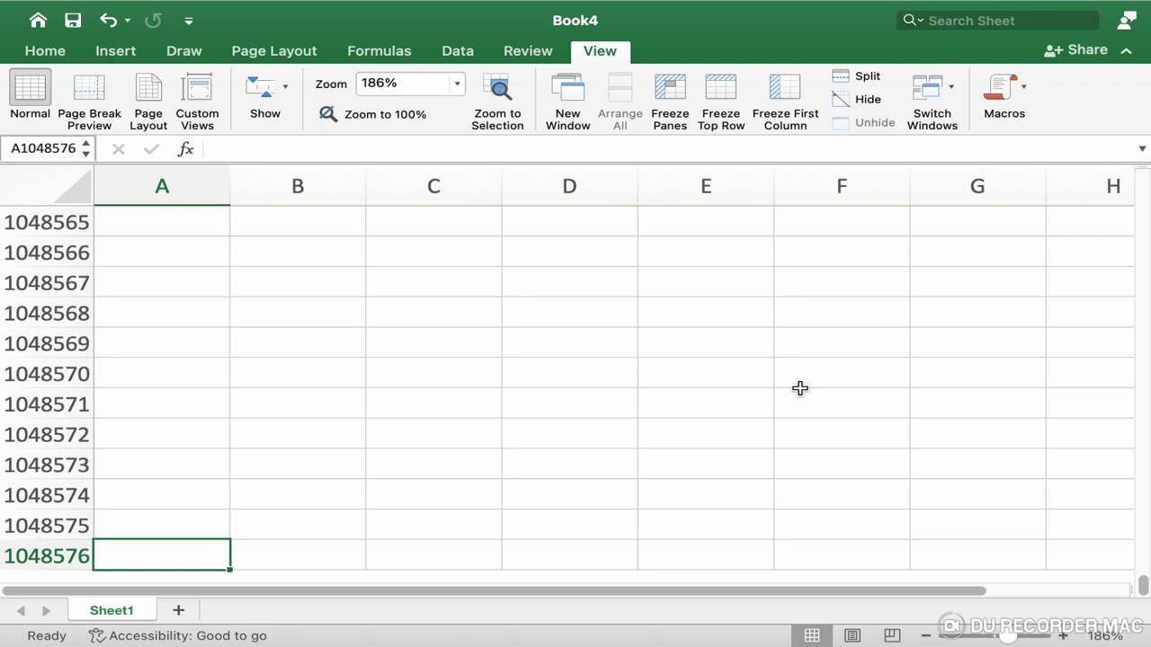
key("ctrl+Up")
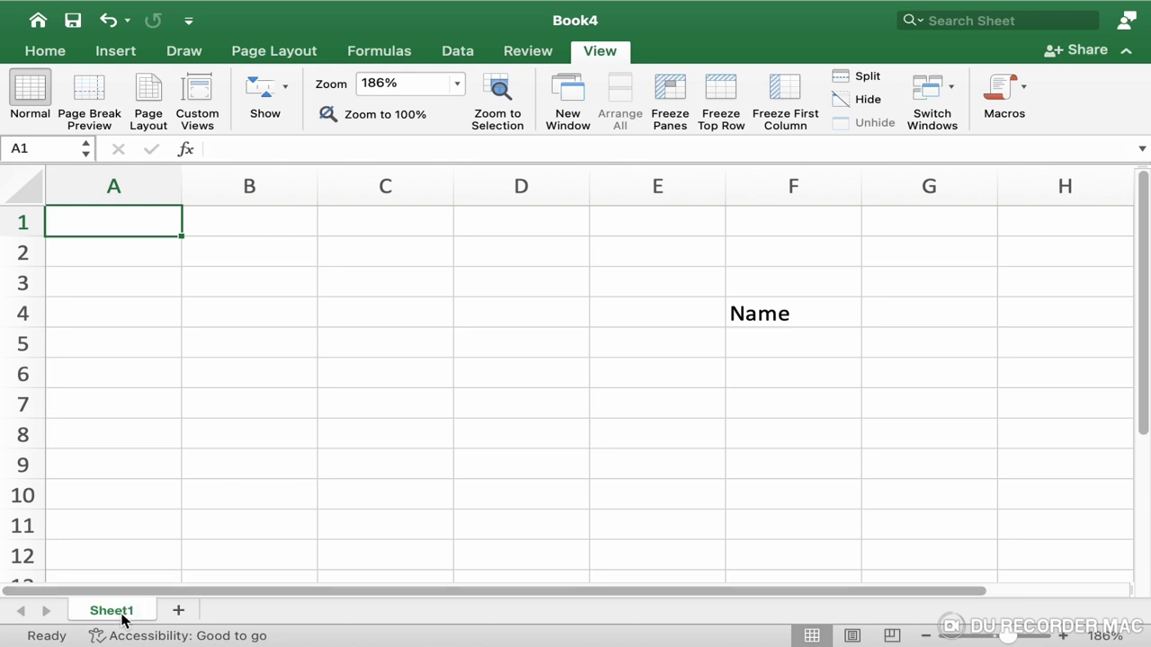
left_click(180, 613)
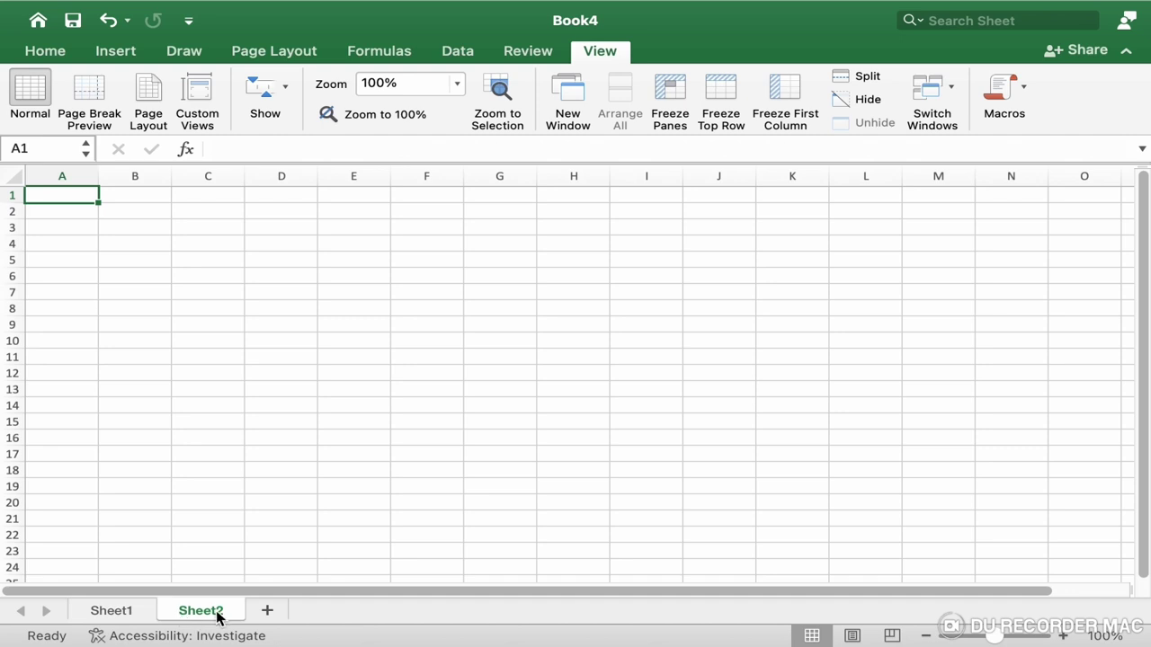
right_click(218, 617)
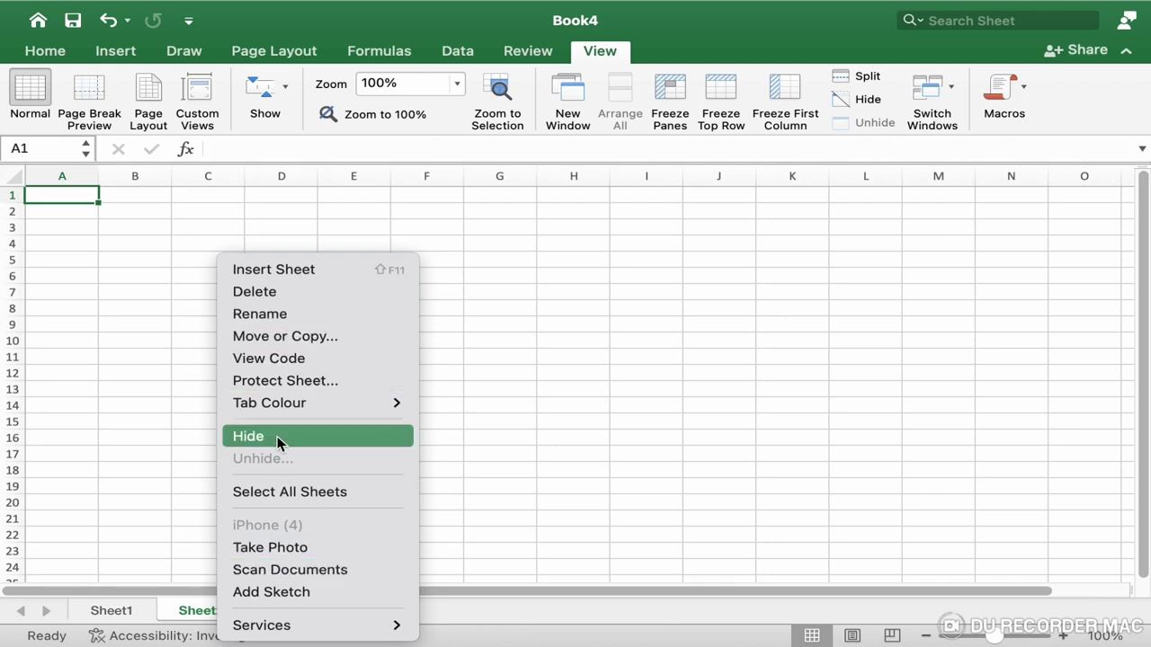
left_click(301, 295)
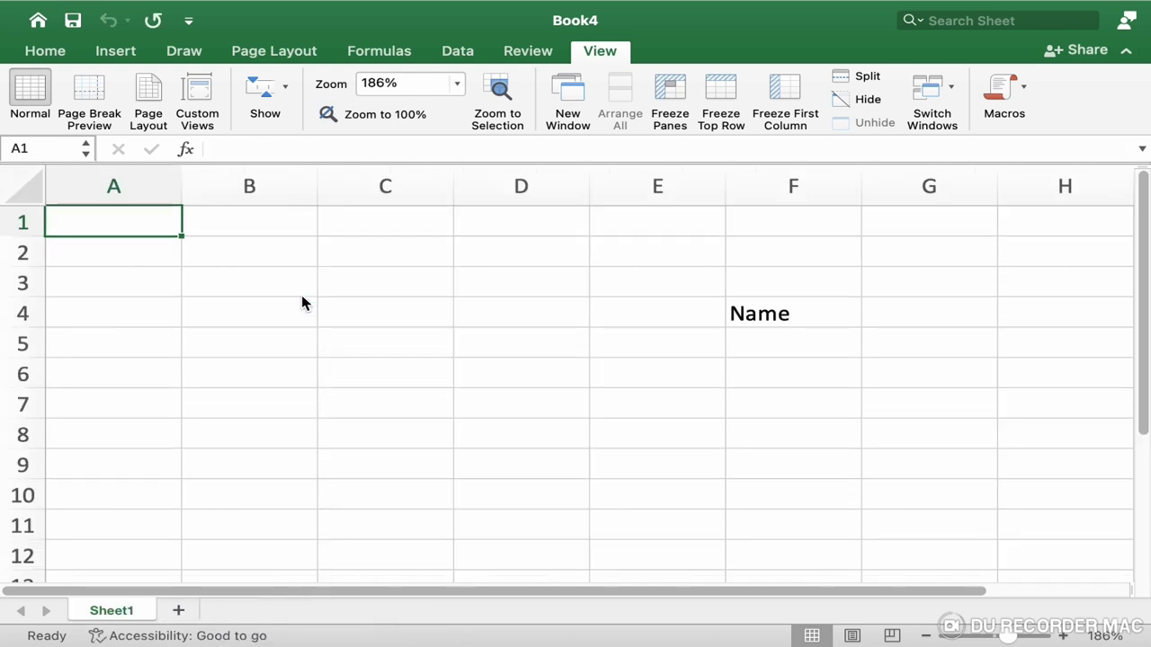
Rename the Sheet1 tab to 'Sheet for data' using its right-click Rename option.
right_click(120, 614)
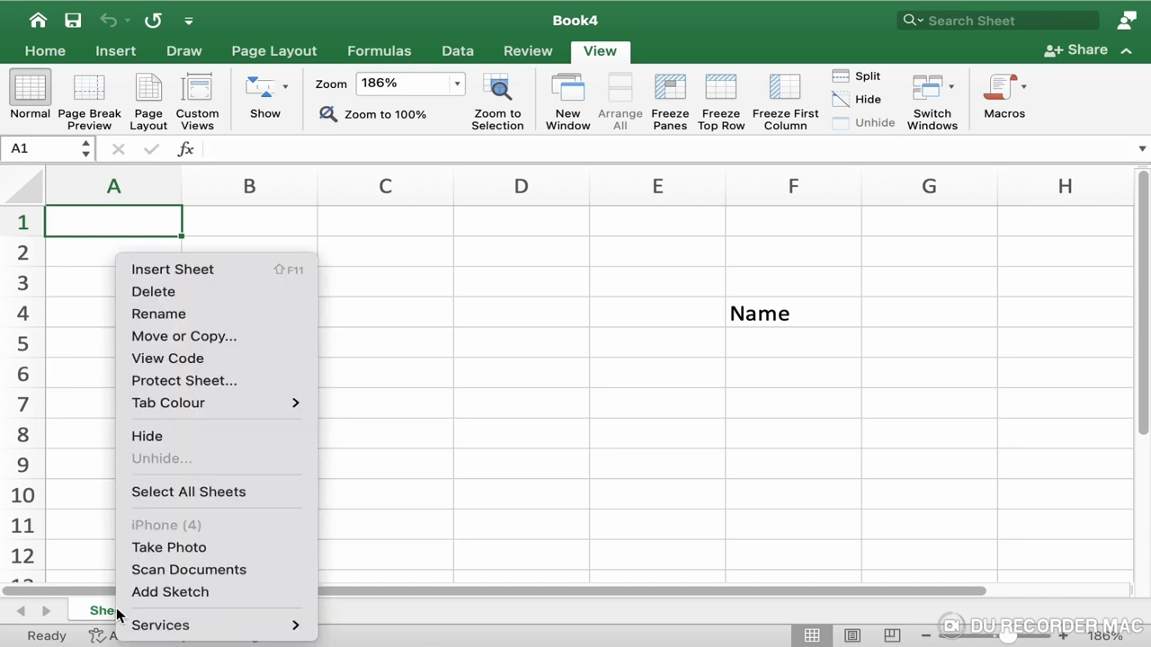
left_click(203, 314)
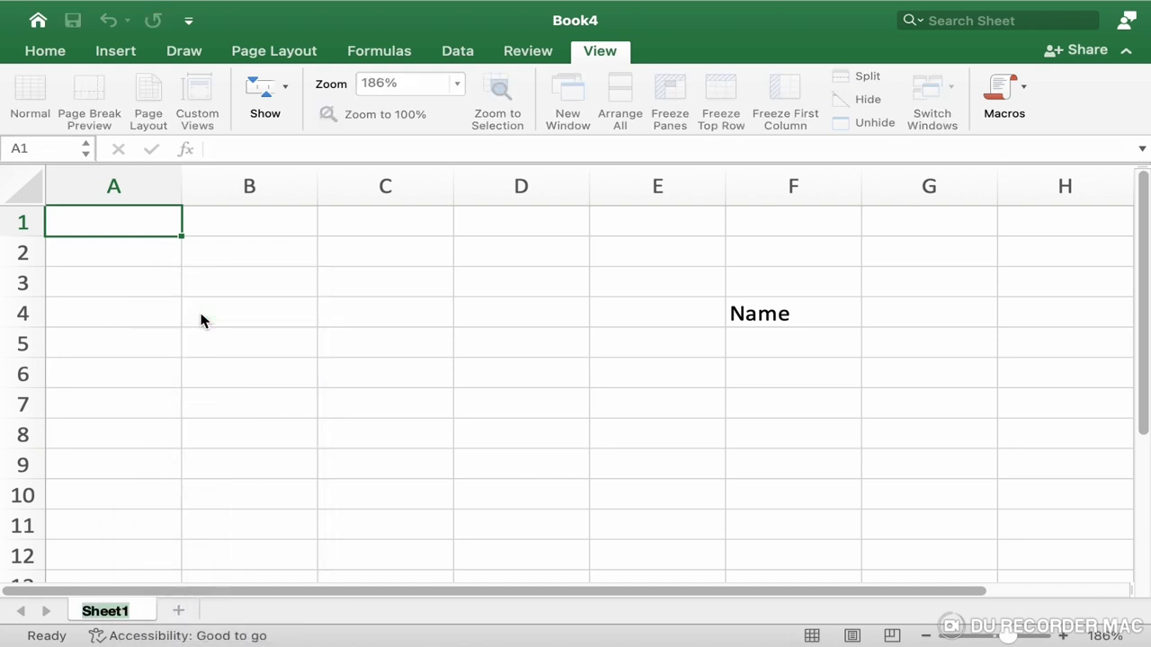
type("Sheet ")
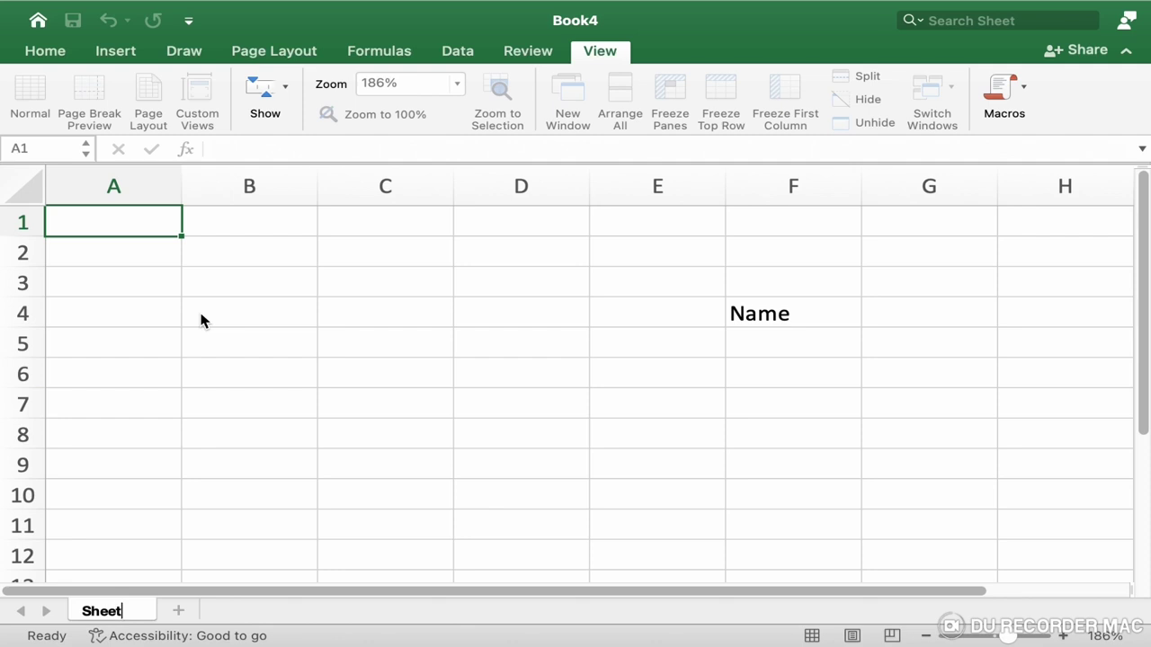
type("for ")
type("data")
key("Return")
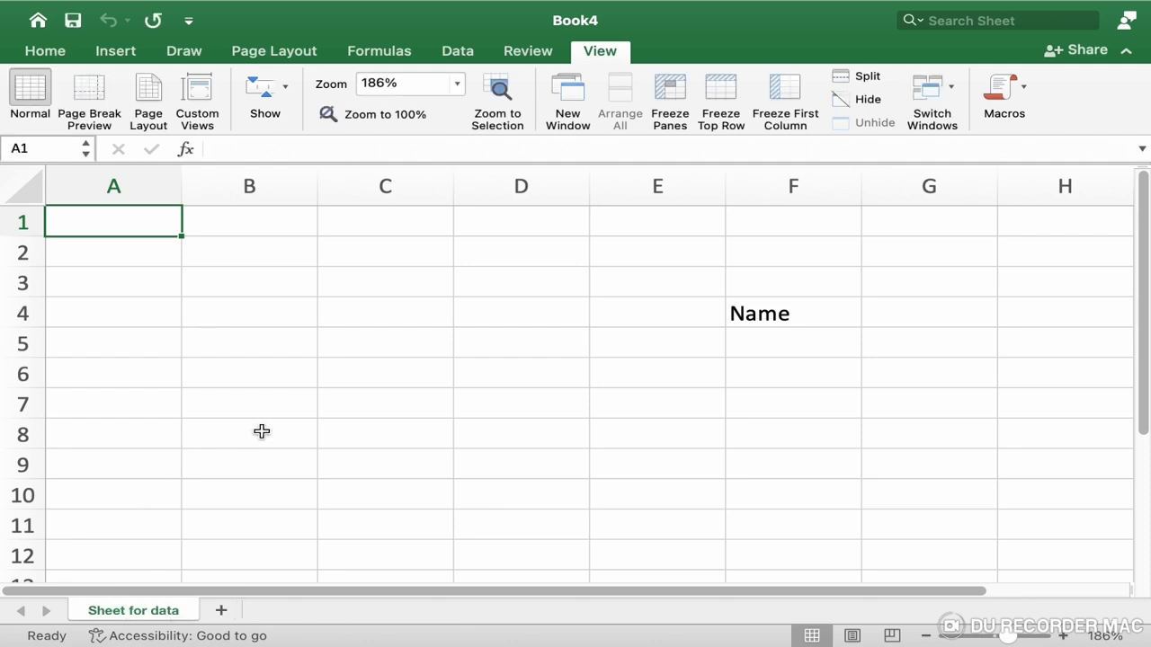